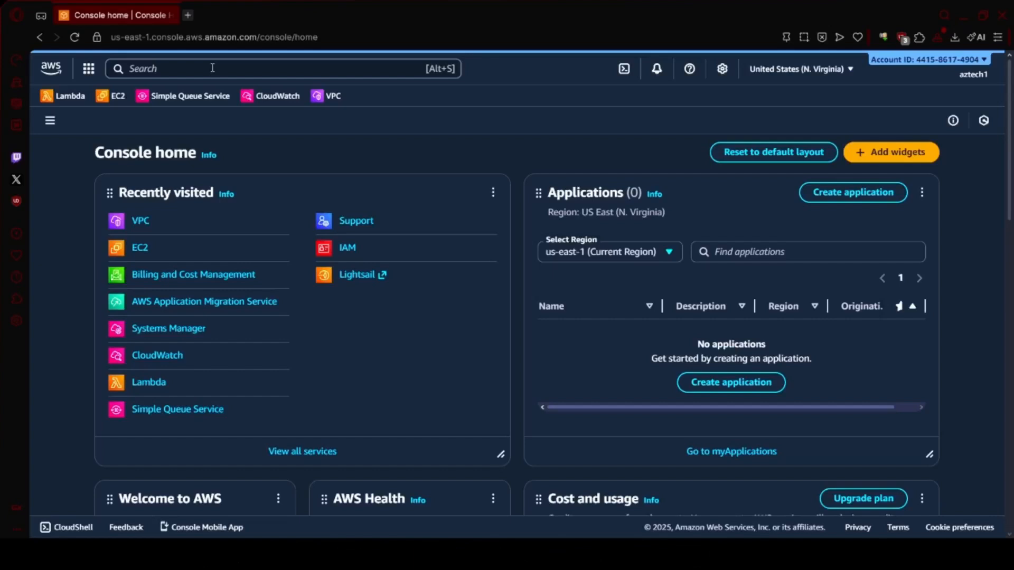
- Find the VPC service through the console search and start creating a new VPC
left_click(212, 67)
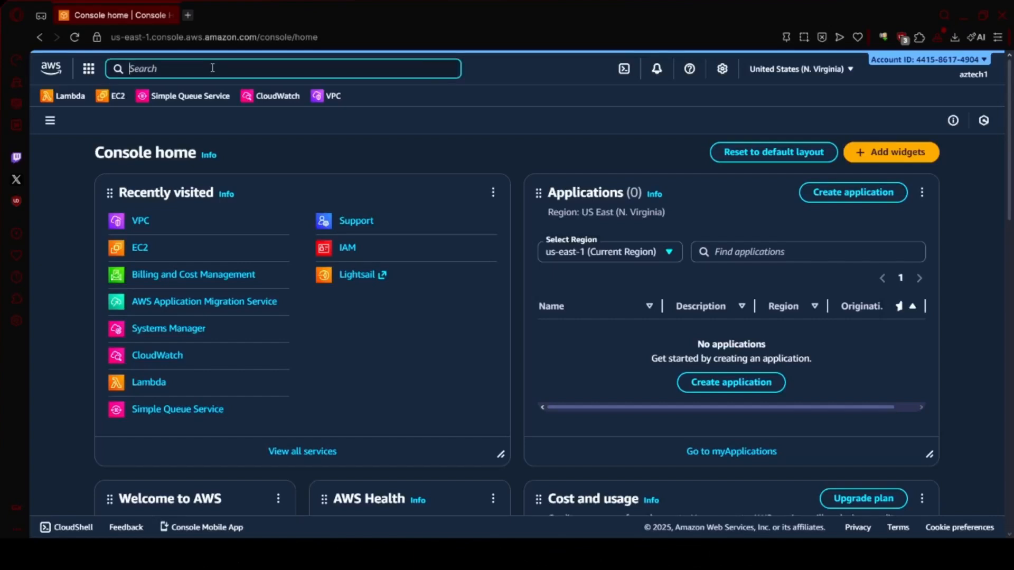
type("vpc")
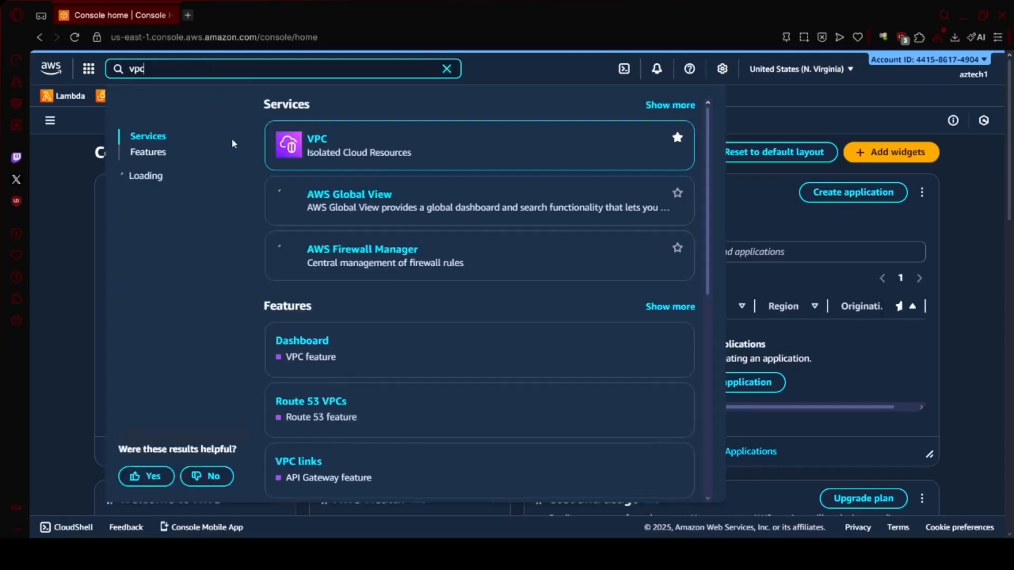
left_click(318, 142)
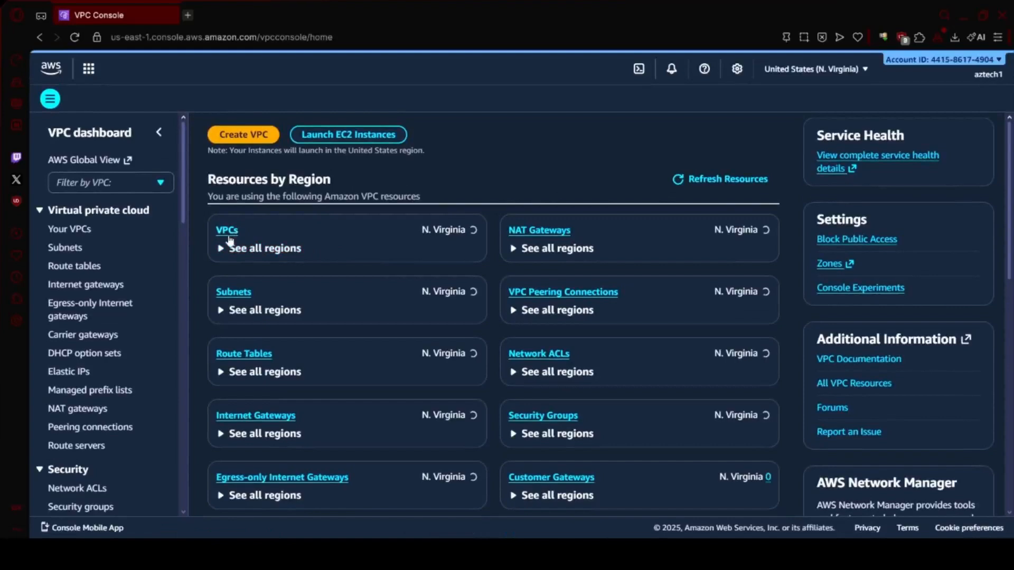
left_click(240, 135)
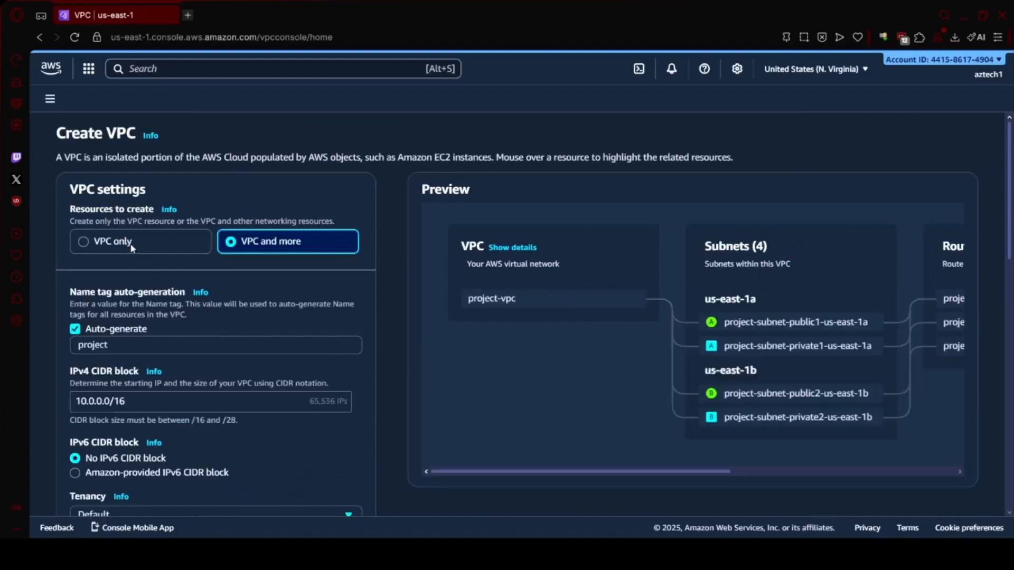
- Choose to create the VPC only and set its name tag to my-first-vpc
scroll(196, 233, "down", 2)
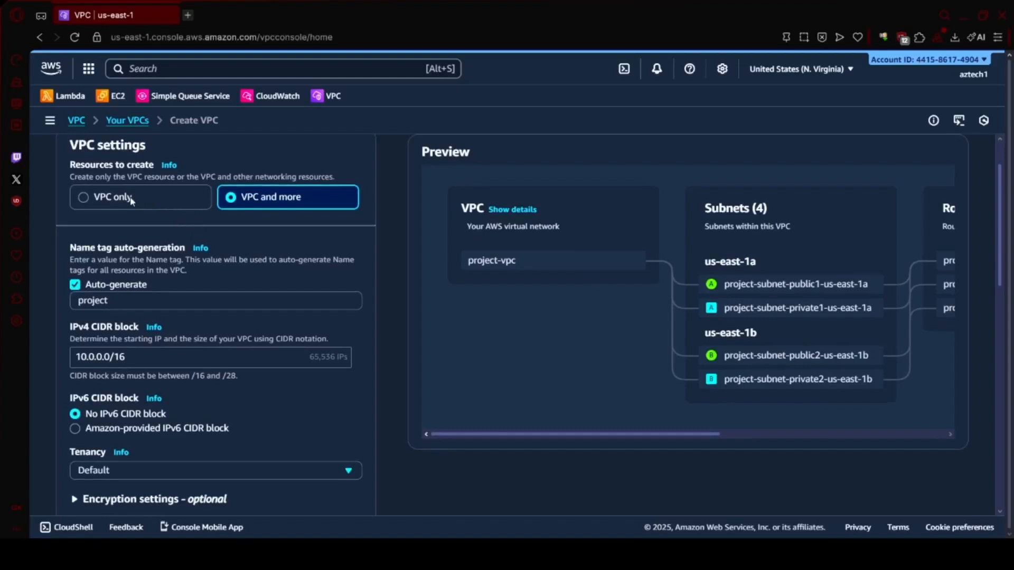
left_click(116, 199)
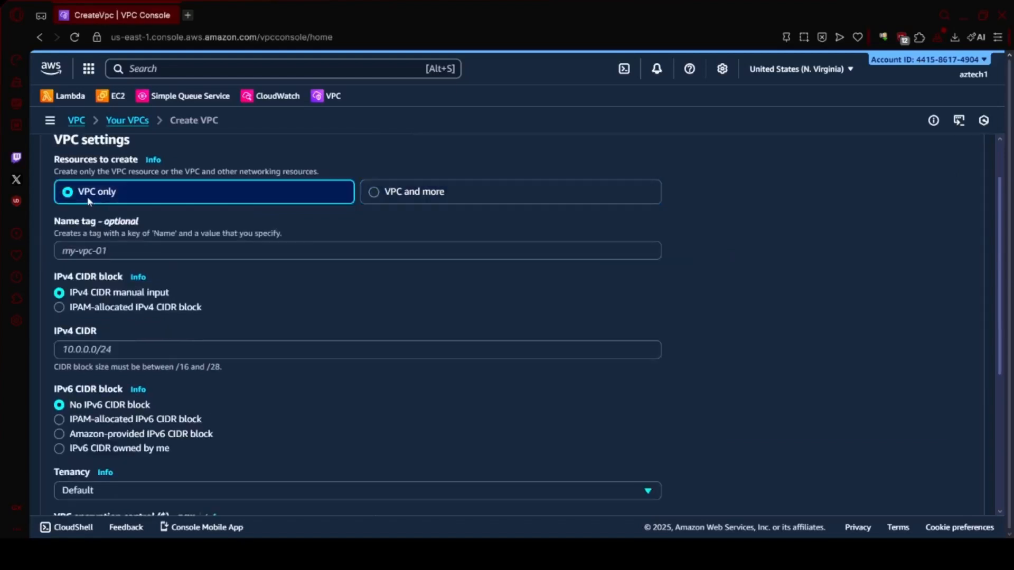
left_click(119, 246)
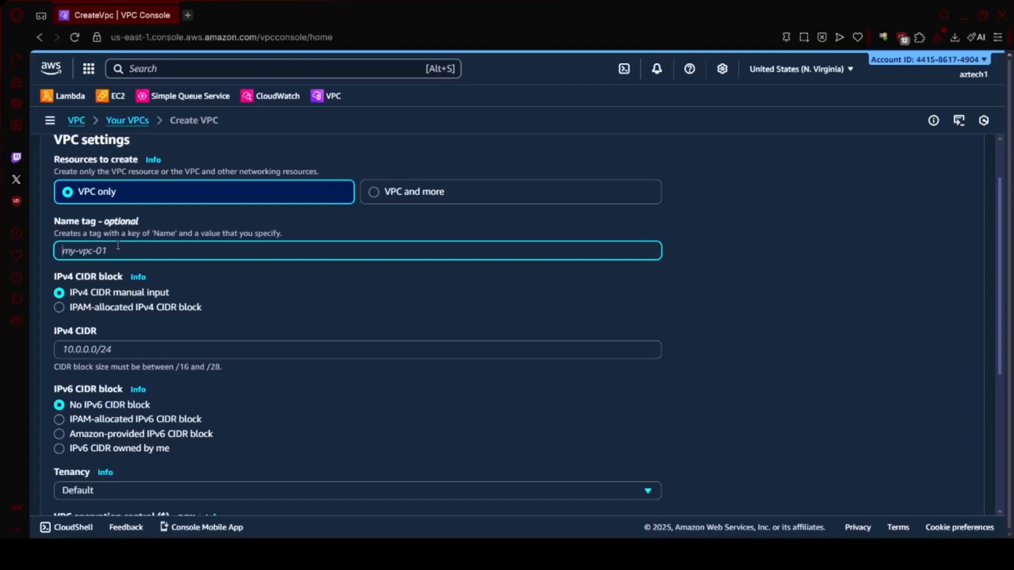
type("my-first -vpcc")
key("BackSpace")
scroll(135, 258, "down", 3)
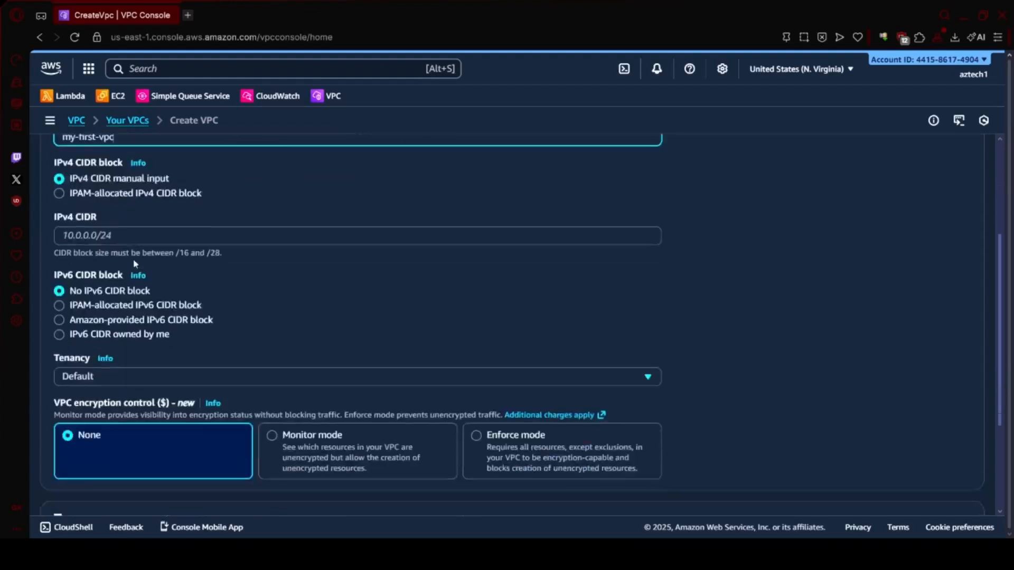
- Try to create the VPC without entering an IPv4 CIDR
scroll(129, 263, "up", 1)
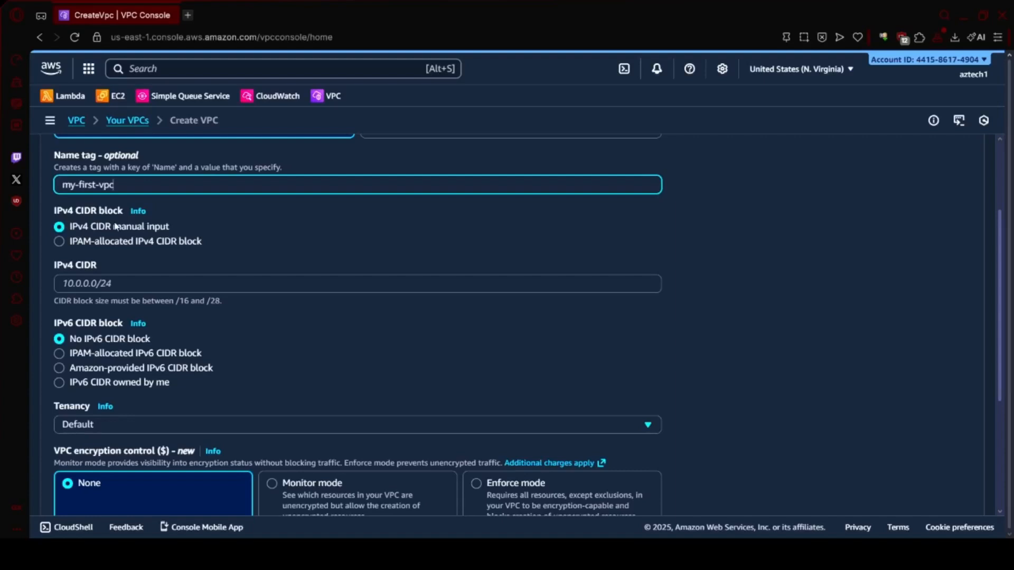
scroll(181, 244, "down", 1)
scroll(180, 242, "down", 3)
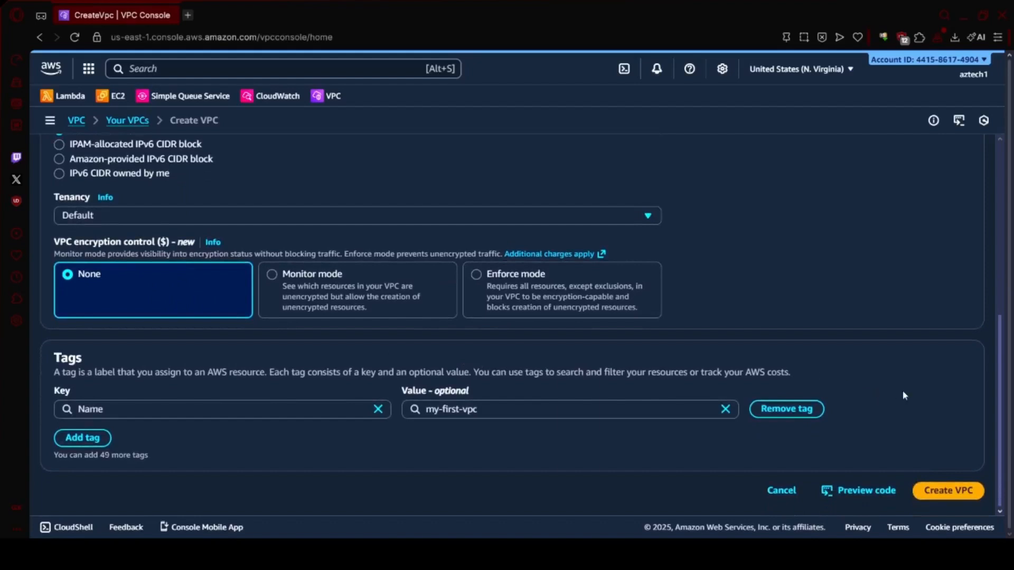
left_click(924, 487)
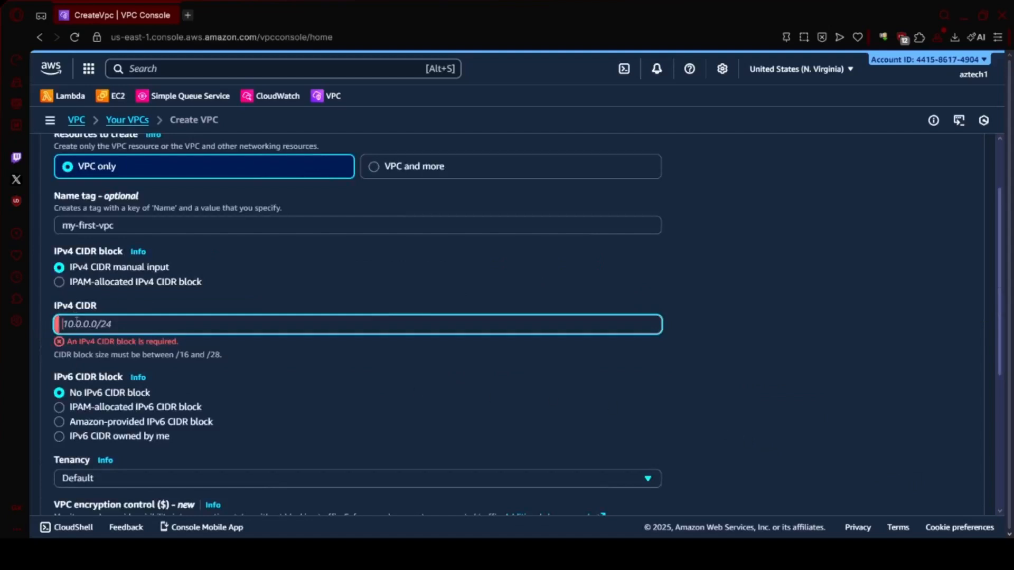
- Set the VPC's IPv4 CIDR to 10.0.0.0/16 and create the VPC
type("1")
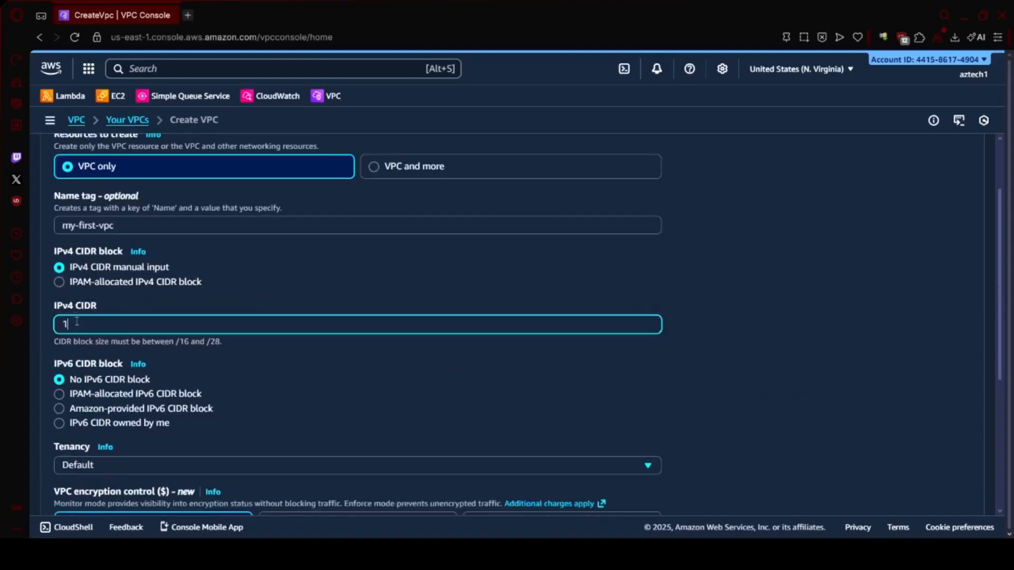
type("0.0.0.0/16")
scroll(131, 338, "down", 2)
scroll(132, 338, "down", 3)
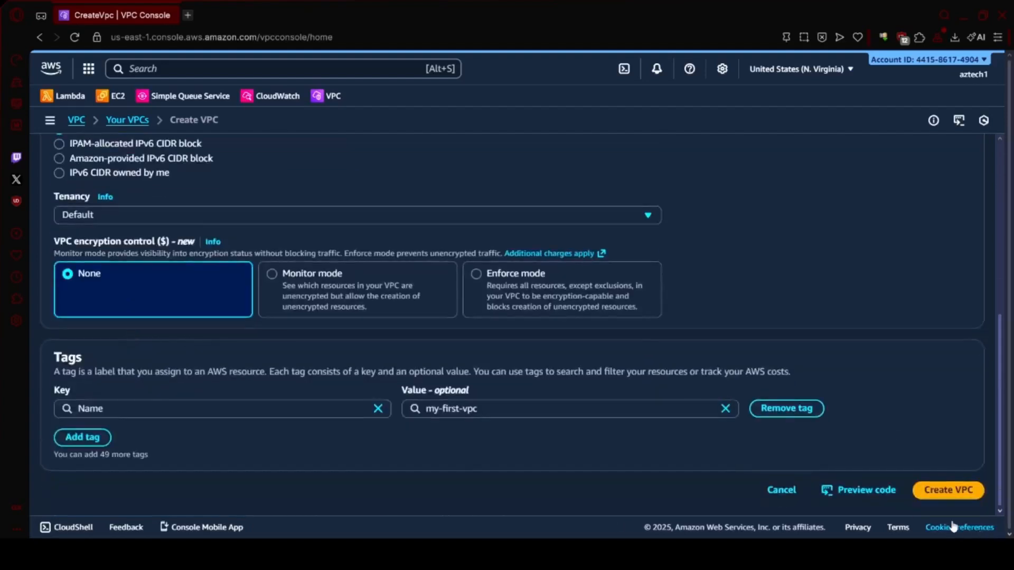
left_click(949, 491)
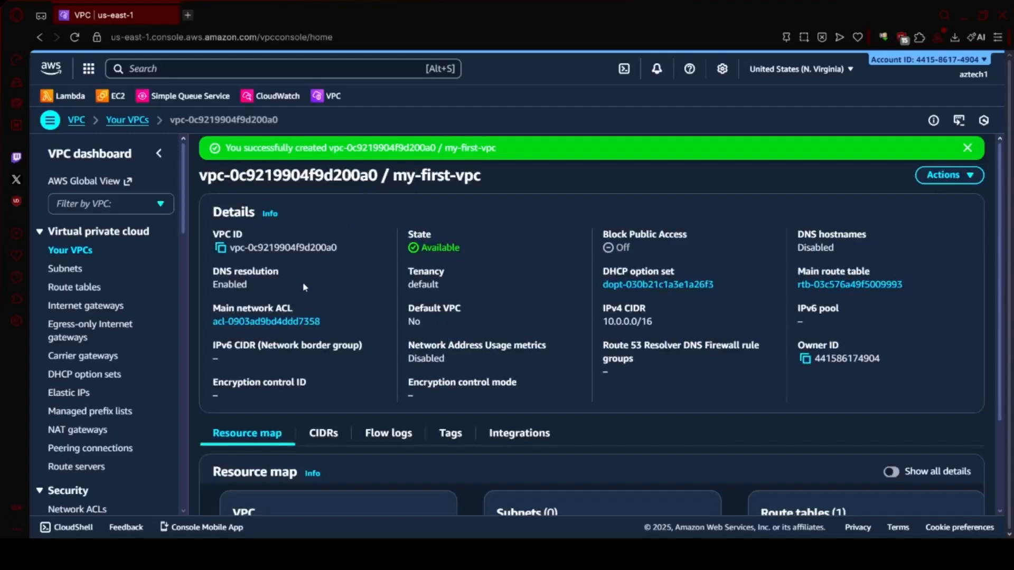
- Start creating a new subnet and choose my-first-vpc as its VPC
left_click(78, 252)
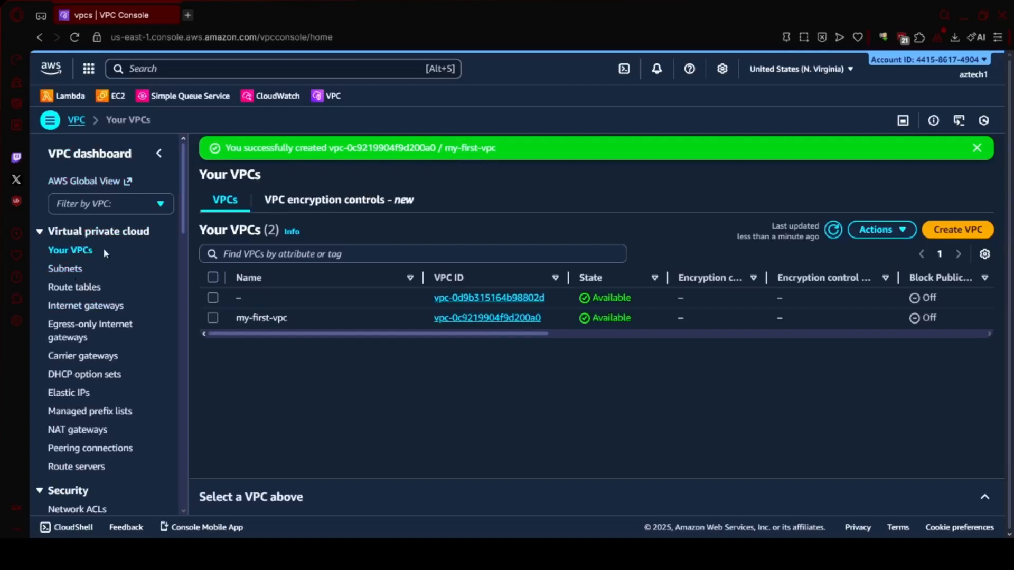
left_click(73, 269)
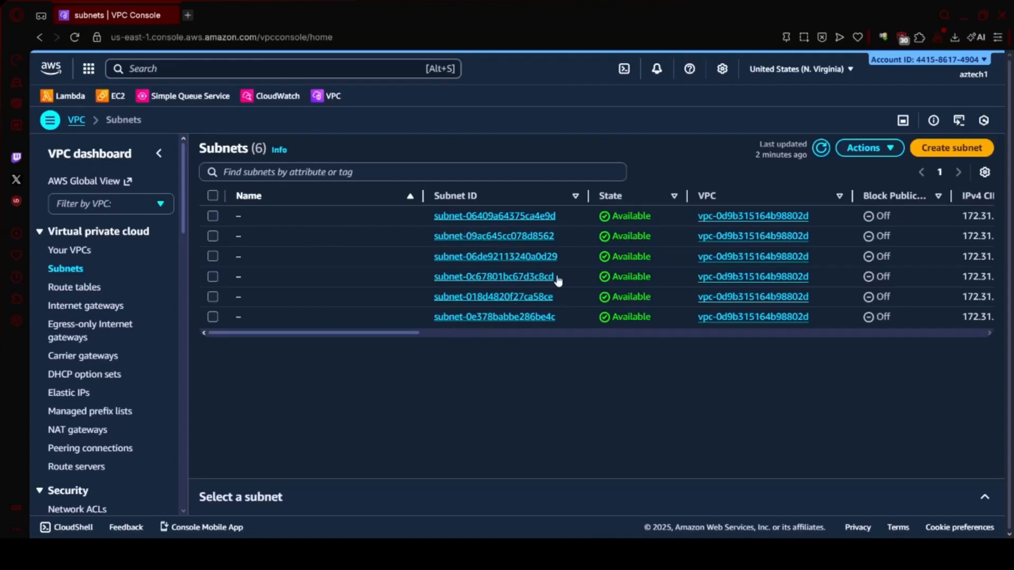
left_click(945, 148)
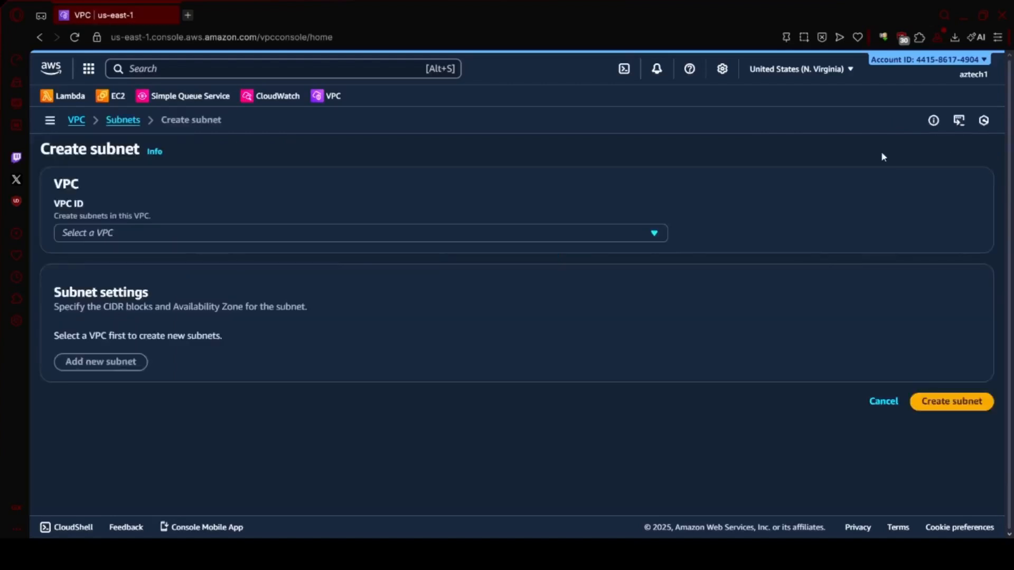
left_click(334, 232)
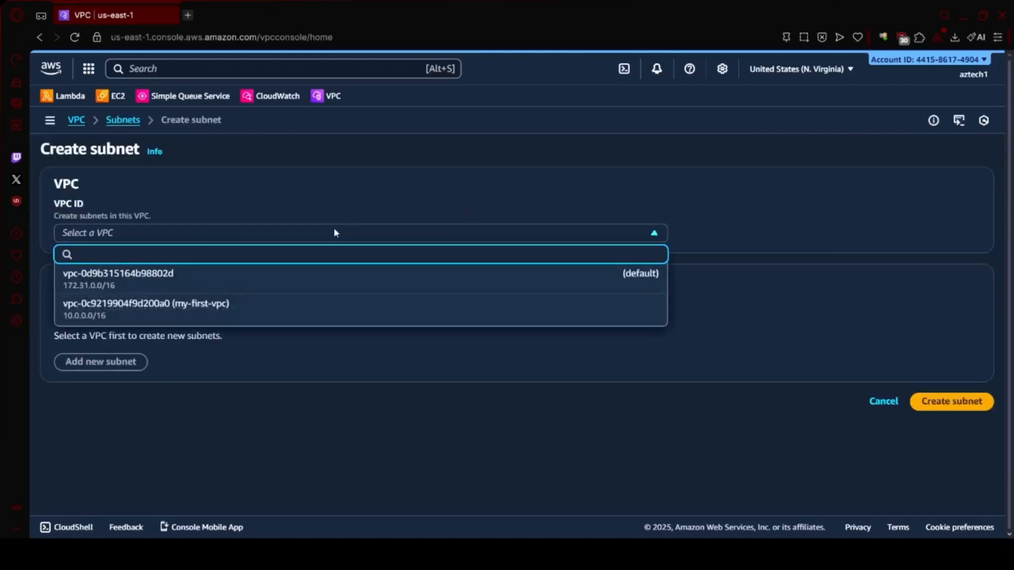
left_click(182, 311)
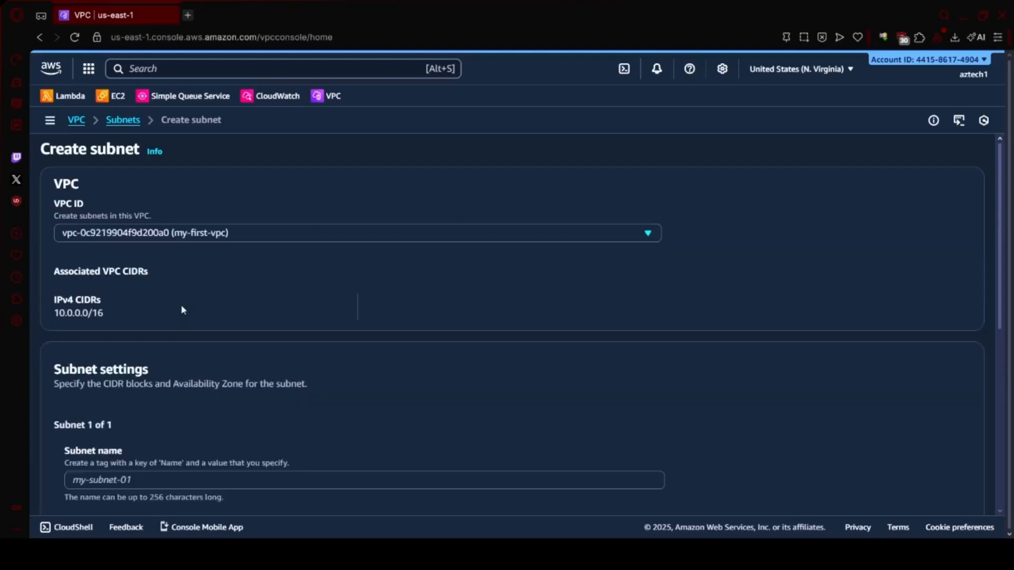
- Name the new subnet private-subnet
scroll(181, 304, "down", 4)
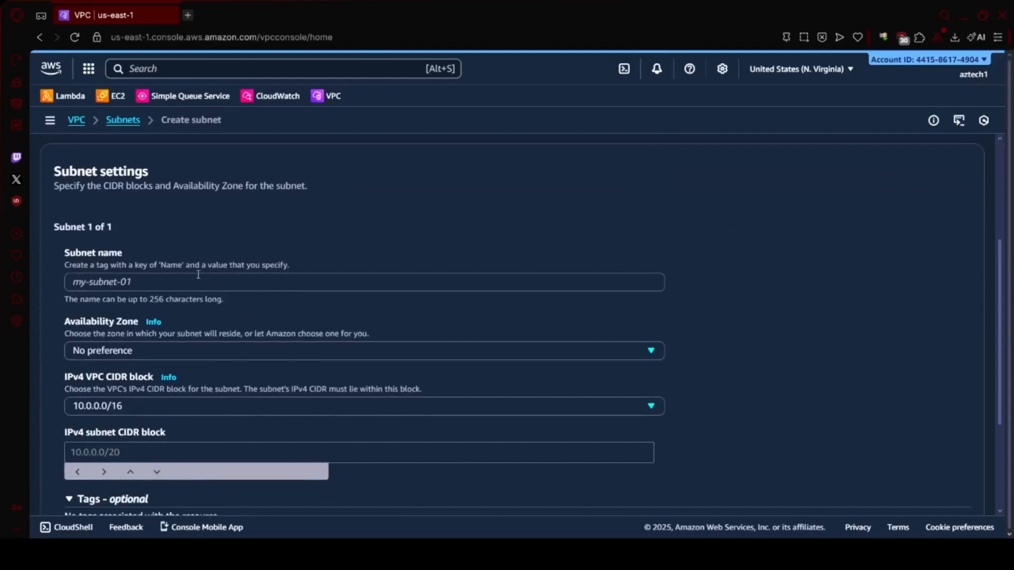
left_click(198, 275)
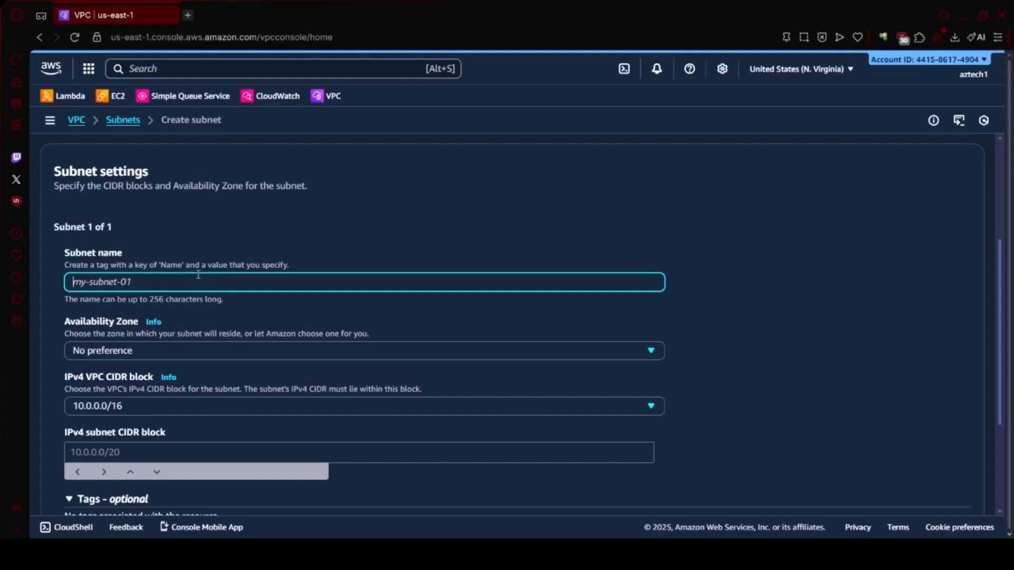
type("privatu")
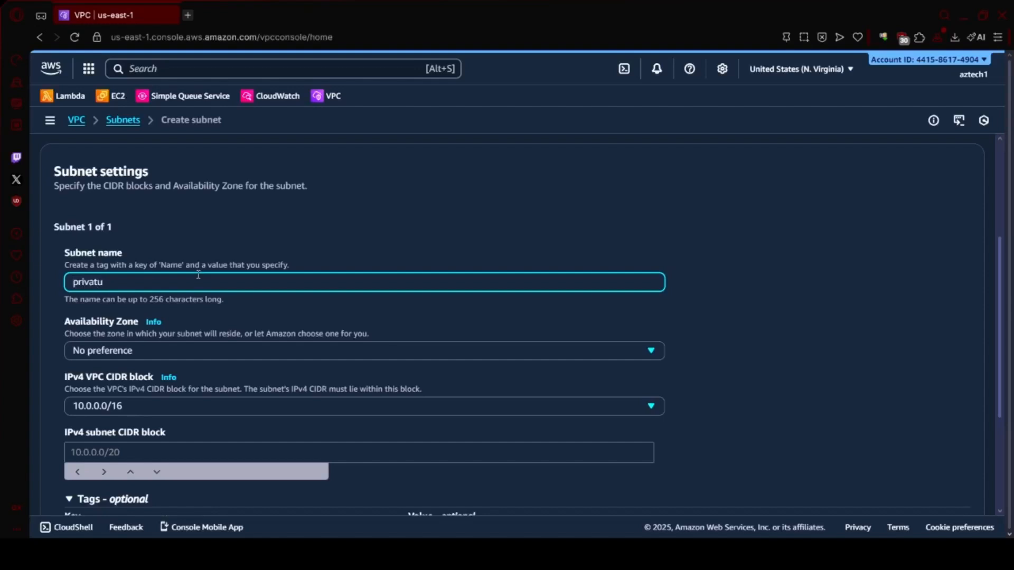
key("BackSpace")
type("e-subnet")
- Set the subnet's Availability Zone to use1-az2 (us-east-1a)
scroll(200, 296, "down", 3)
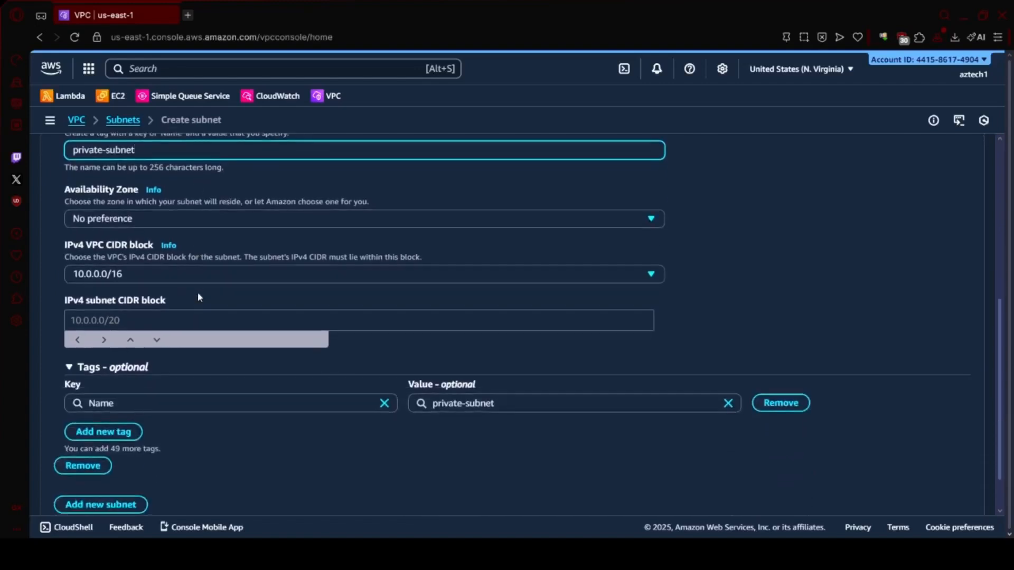
left_click(281, 221)
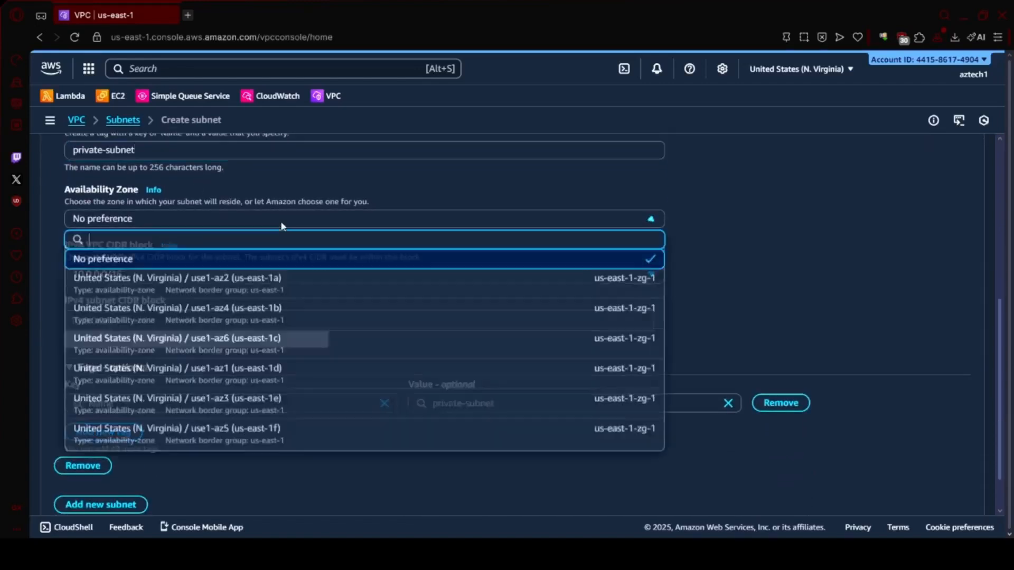
left_click(281, 221)
left_click(280, 221)
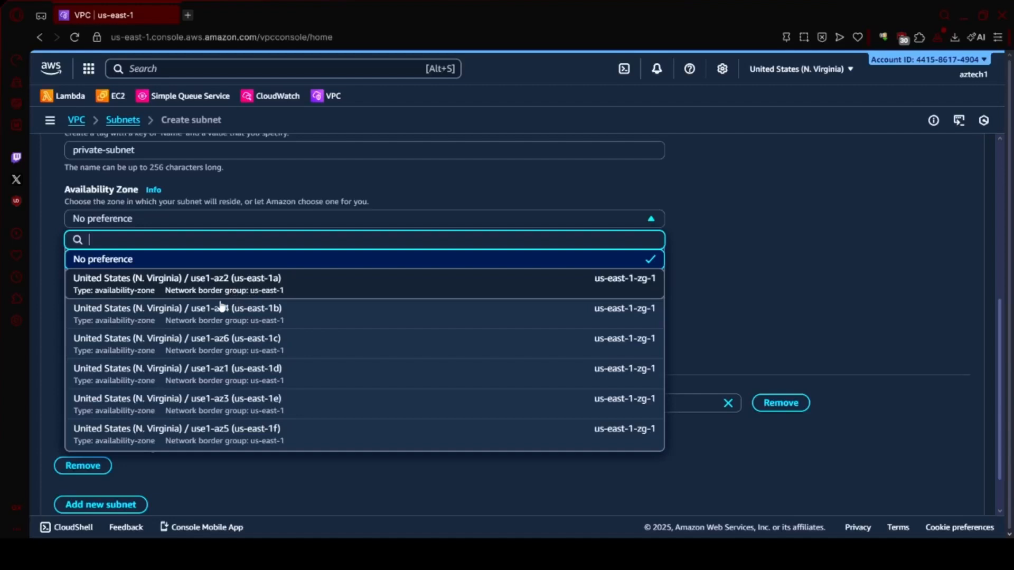
left_click(243, 290)
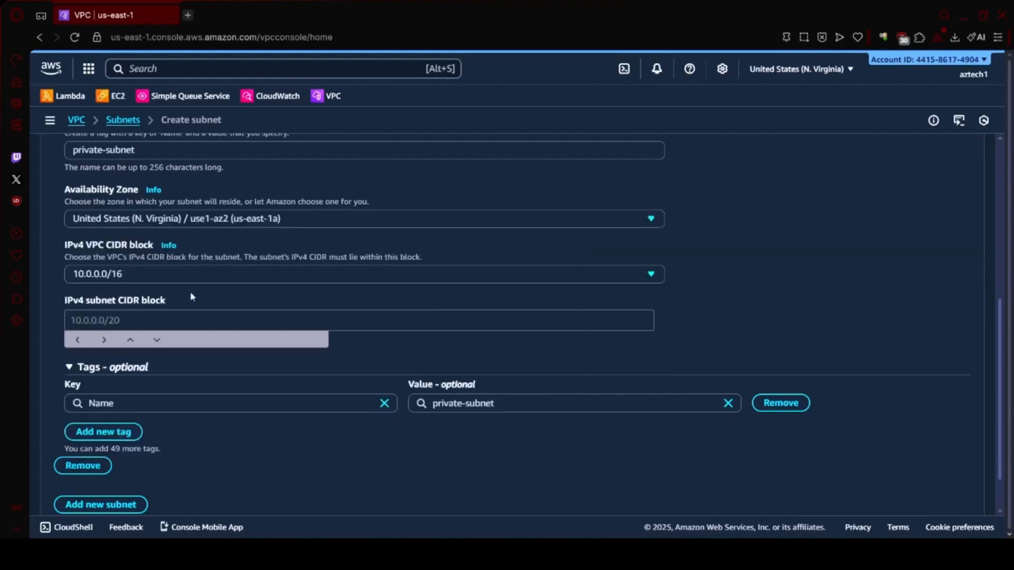
- Set the subnet's IPv4 CIDR block to 10.0.1.0/24
left_click(132, 320)
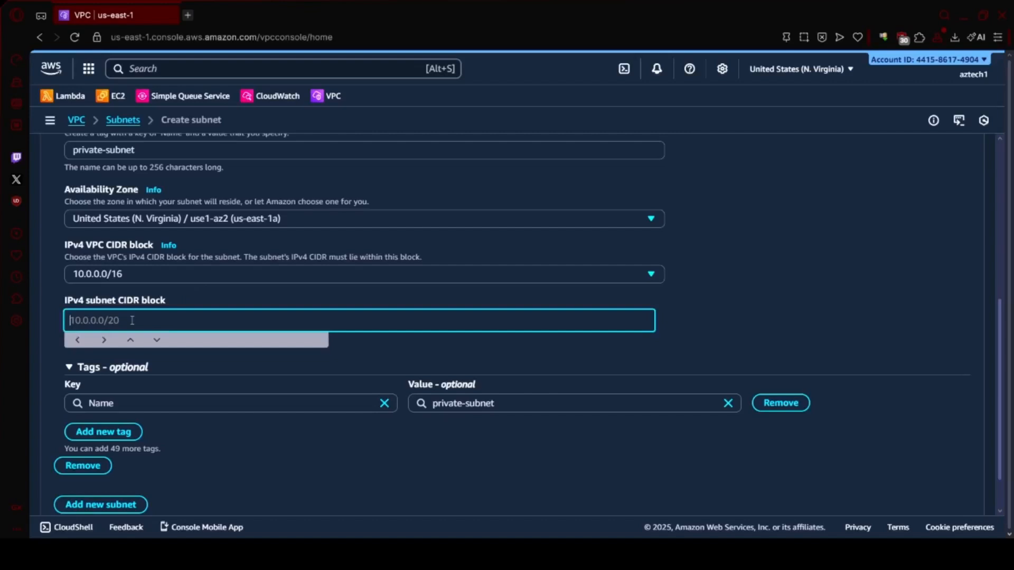
left_click(98, 273)
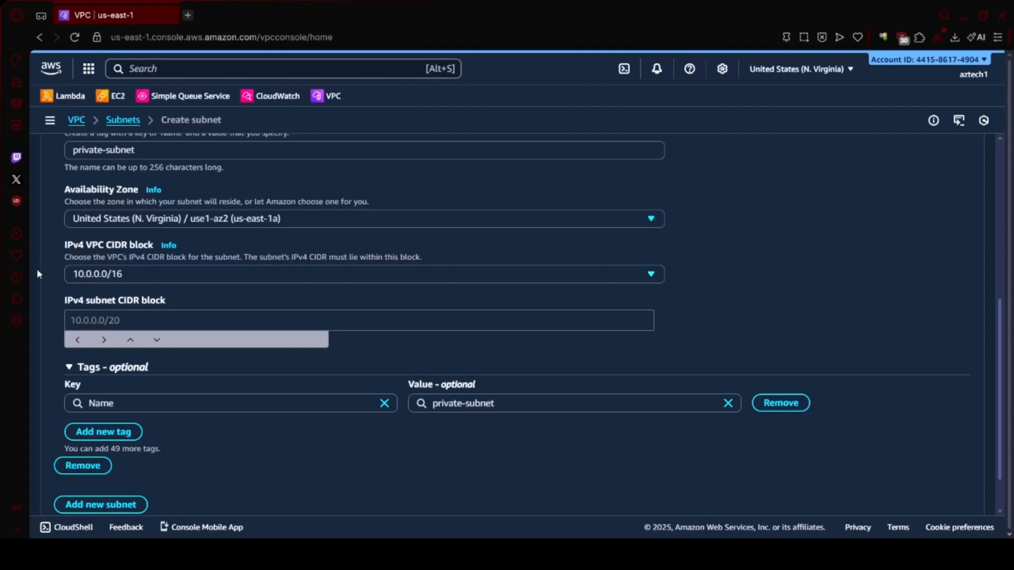
left_click(101, 320)
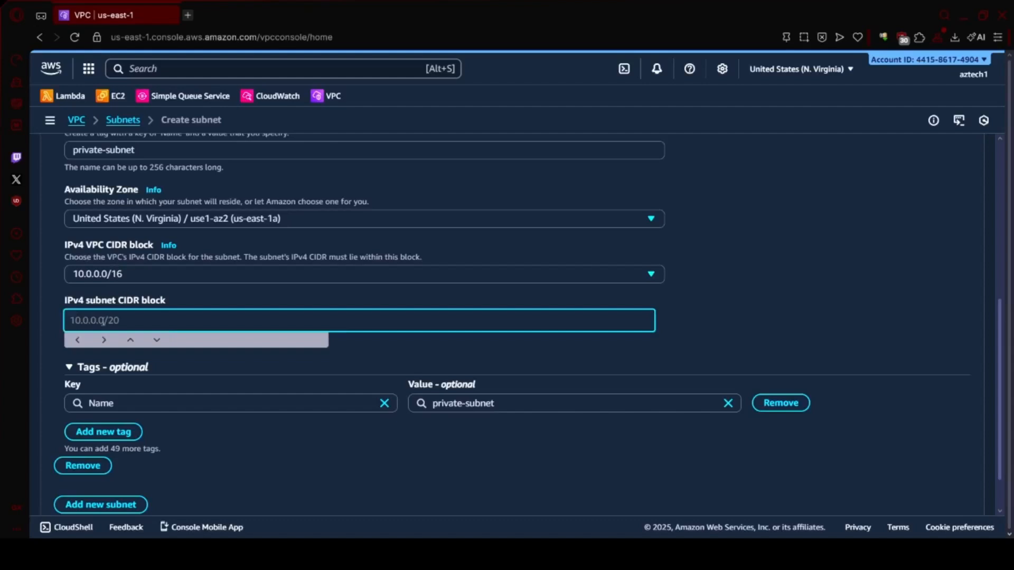
type("10.0.1.0/24")
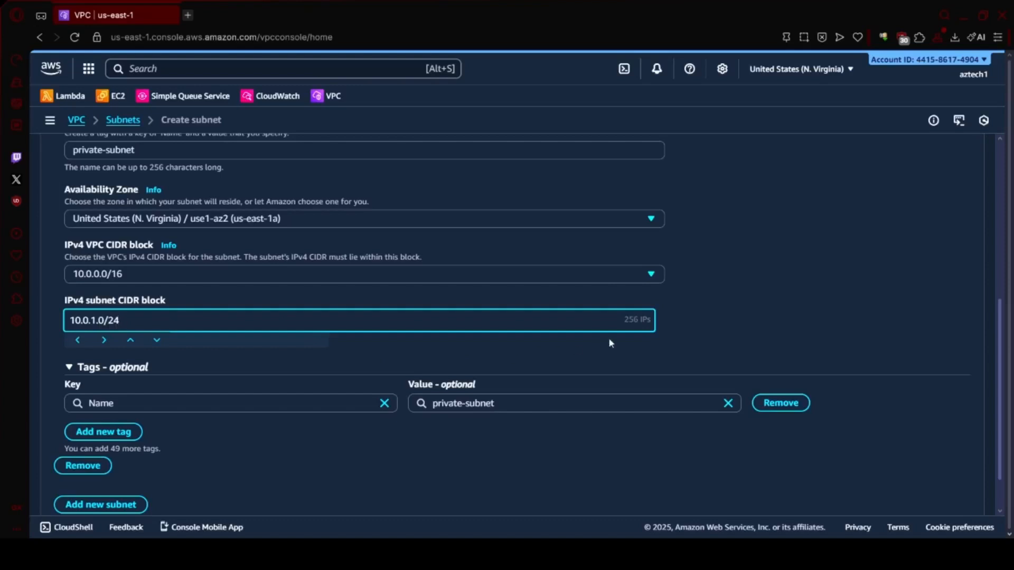
- Try the prefix lengths /20, /17, /22 and /30 in the private subnet's IPv4 CIDR block
scroll(332, 351, "down", 1)
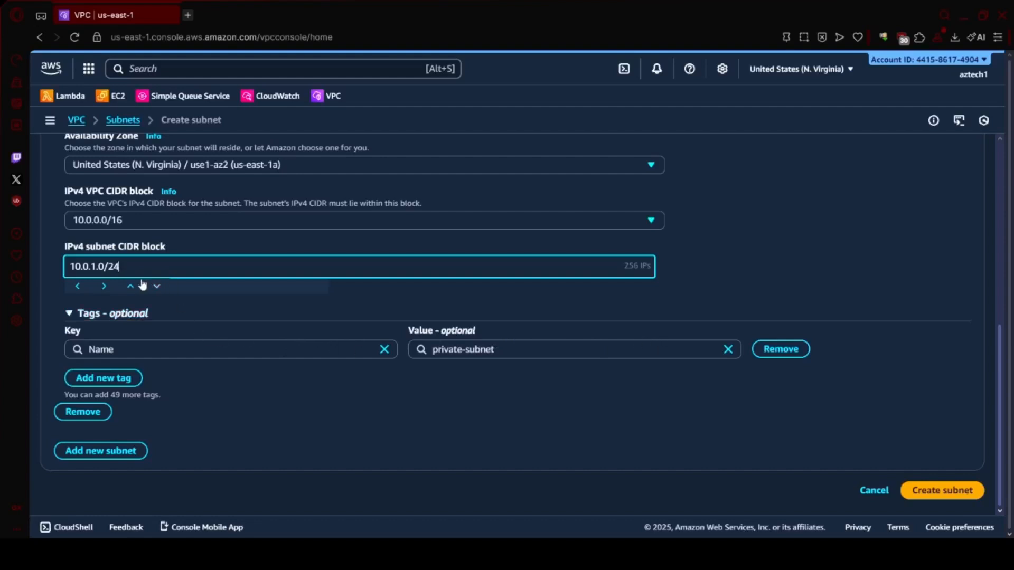
left_click_drag(130, 271, 43, 261)
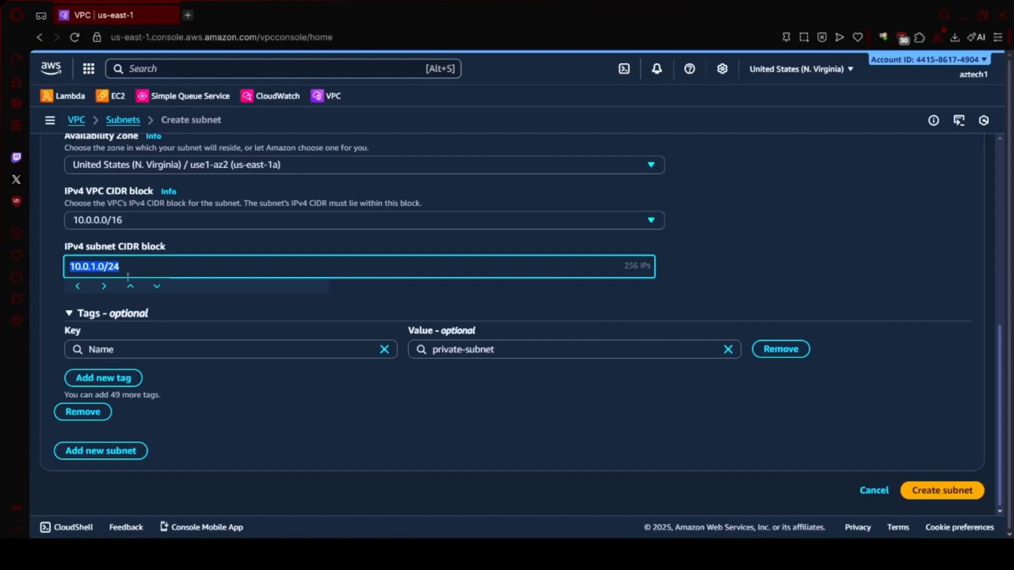
left_click(139, 271)
key("BackSpace")
key("BackSpace")
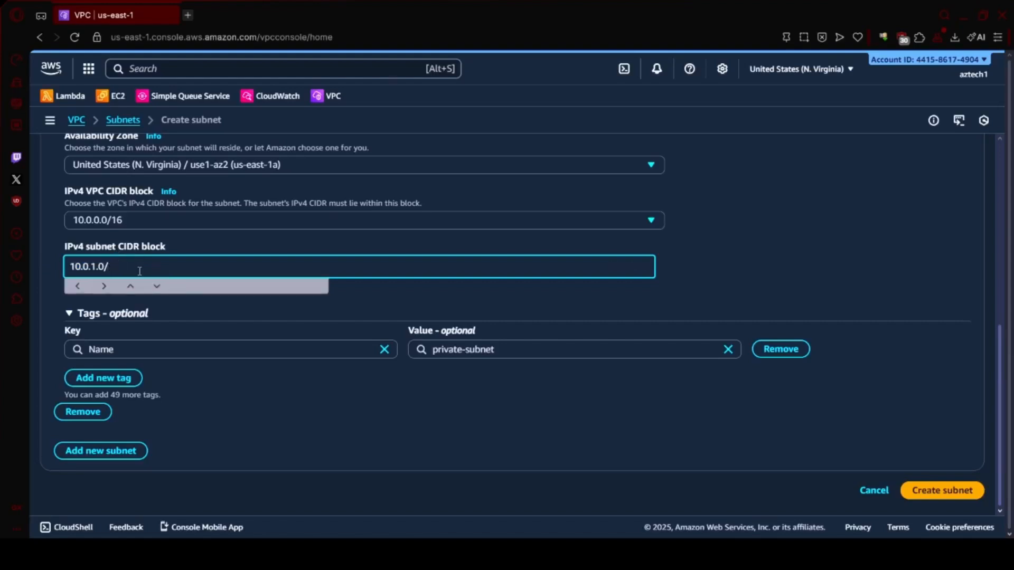
type("20")
key("BackSpace")
key("BackSpace")
type("17")
key("BackSpace")
key("BackSpace")
type("22")
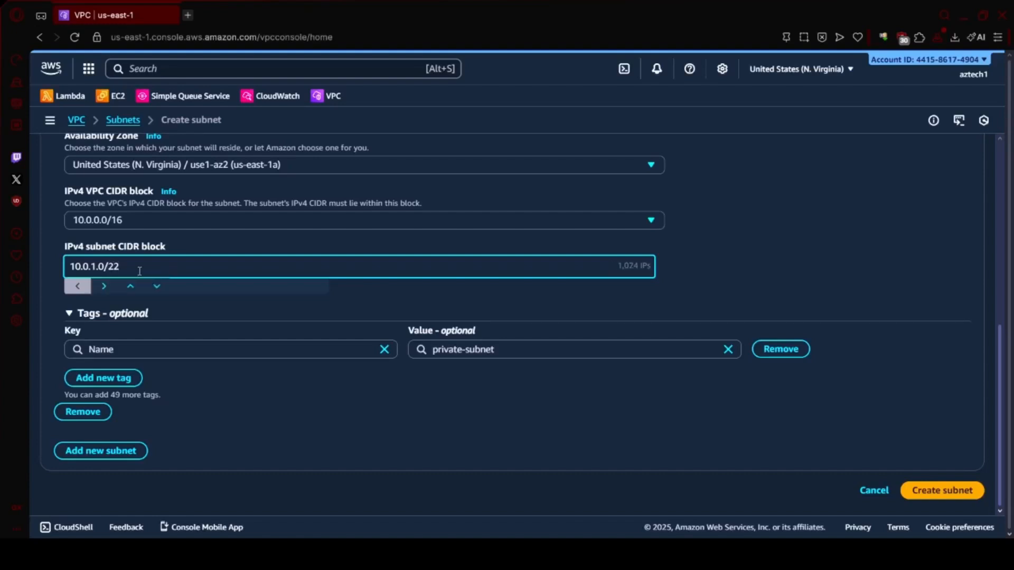
key("BackSpace")
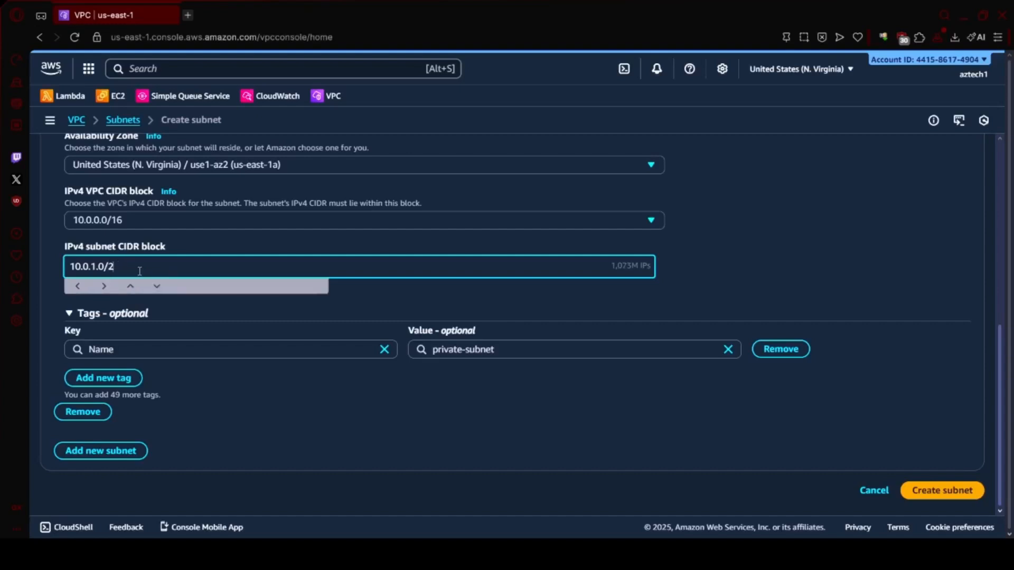
key("BackSpace")
type("30")
key("BackSpace")
key("BackSpace")
- Set the private subnet's IPv4 CIDR block to 10.0.1.0/24 and create the subnet
type("24")
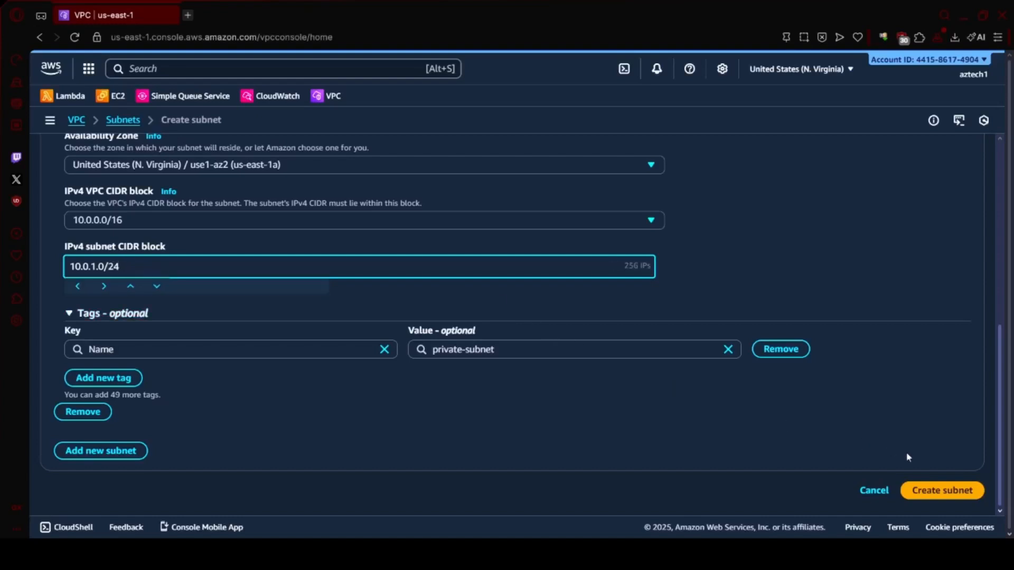
left_click(908, 491)
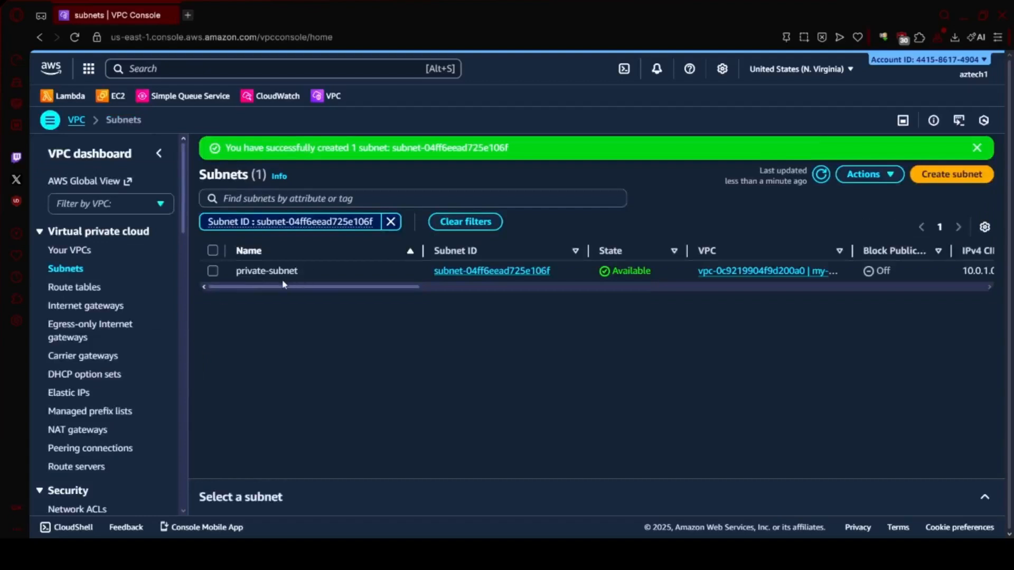
- Check private-subnet's settings, toggle auto-assign public IPv4 address on and back off, and leave the settings
left_click(213, 271)
left_click(866, 174)
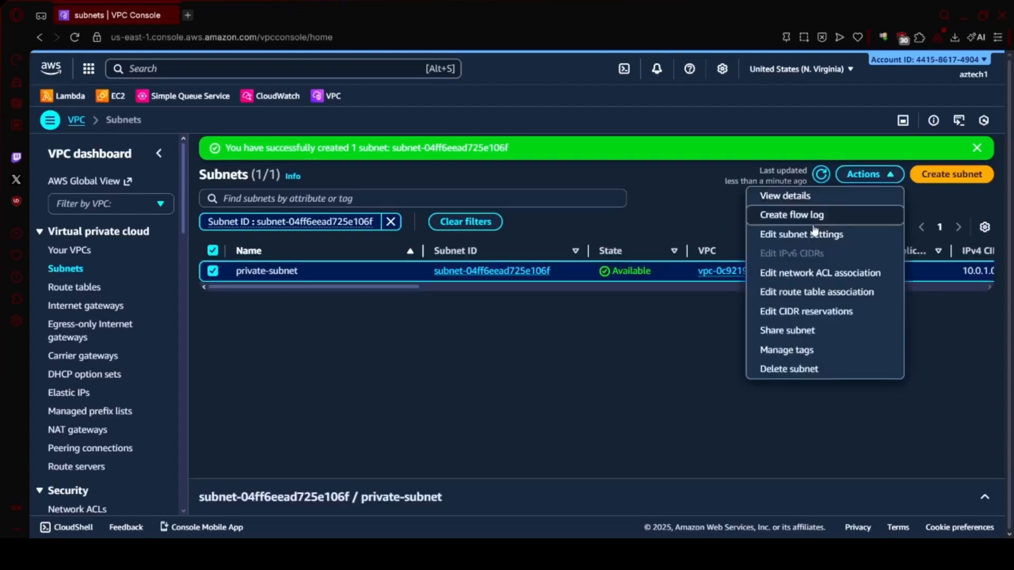
left_click(815, 234)
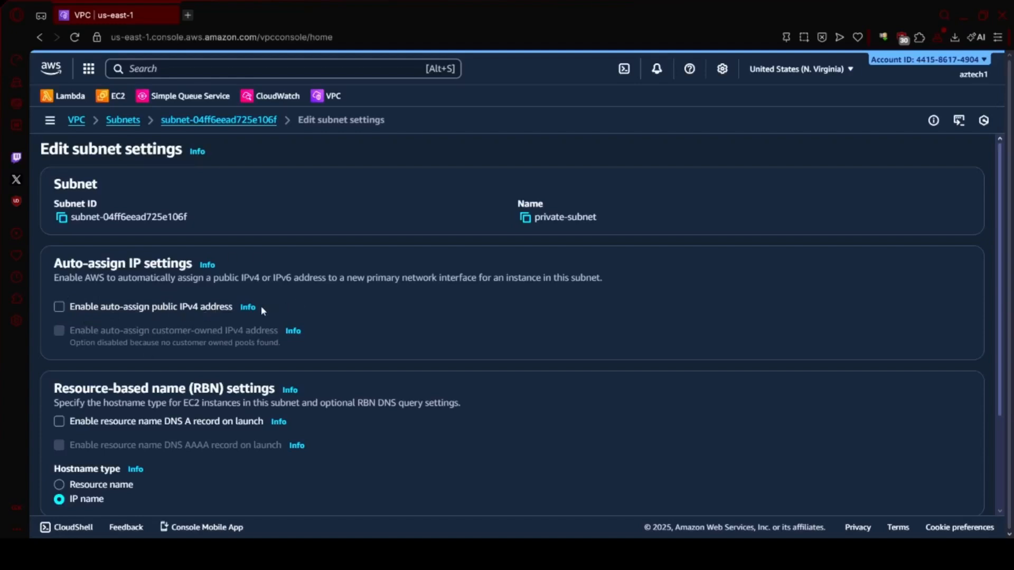
left_click(56, 312)
left_click(57, 312)
scroll(213, 279, "down", 2)
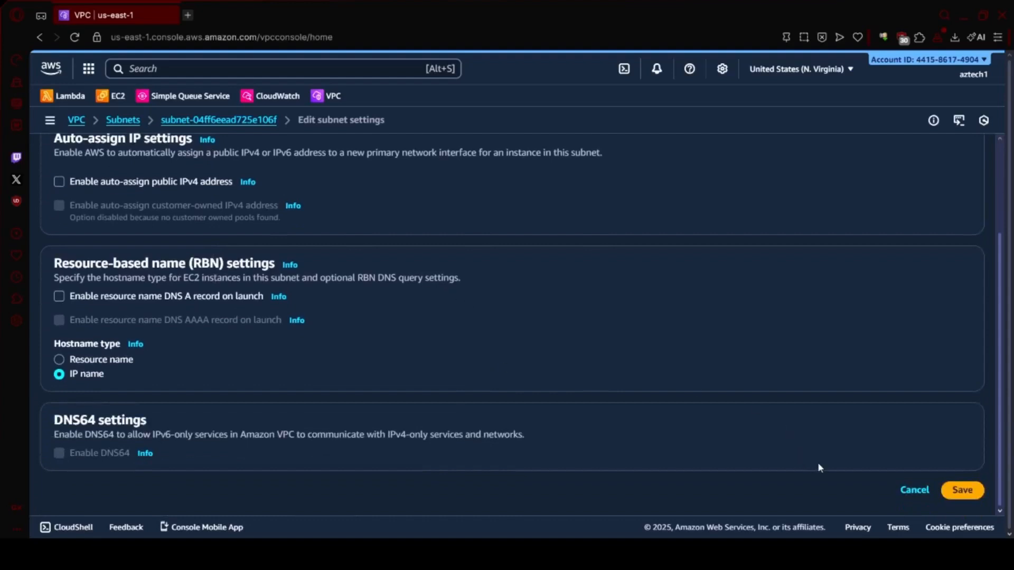
left_click(931, 492)
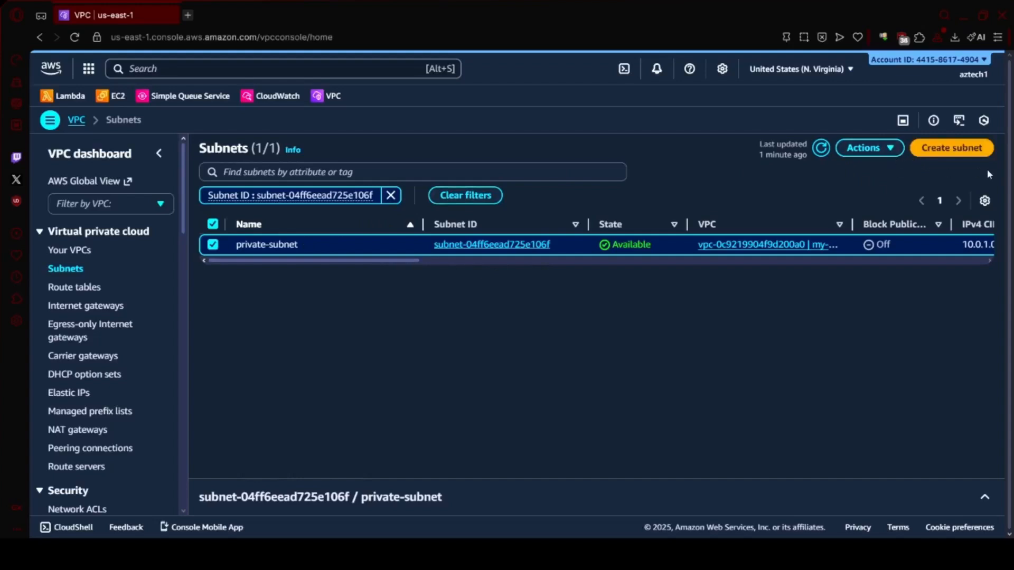
- Start creating another subnet and choose my-first-vpc as its VPC
left_click(949, 153)
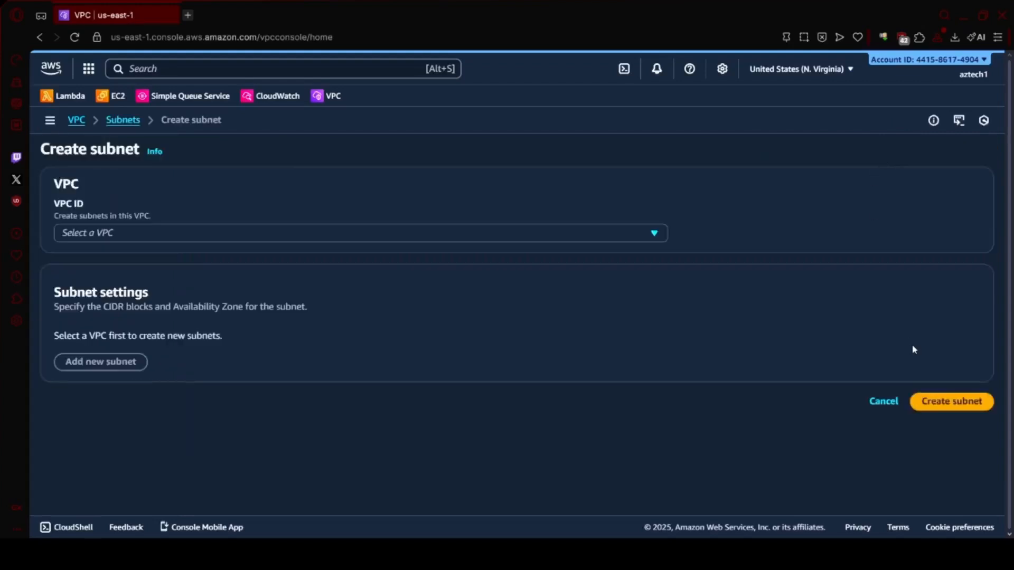
left_click(310, 231)
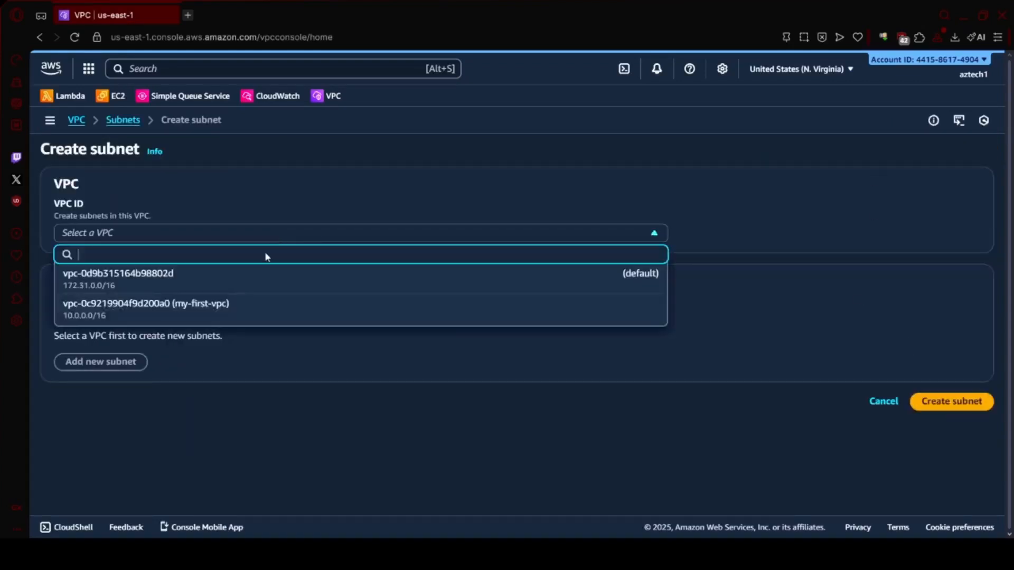
left_click(213, 301)
- Name the new subnet public-subnet
scroll(181, 308, "down", 3)
left_click(188, 289)
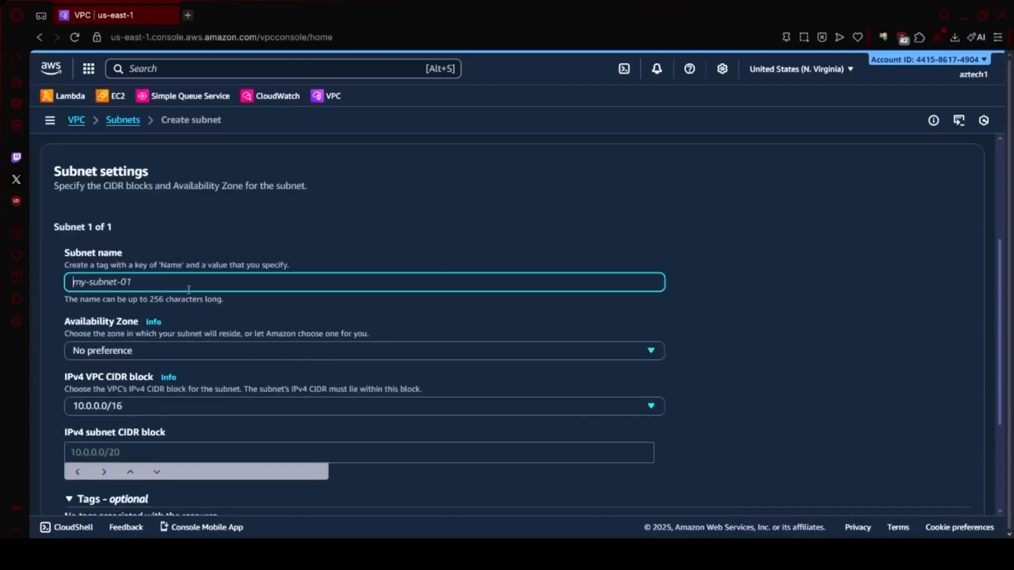
type("public su")
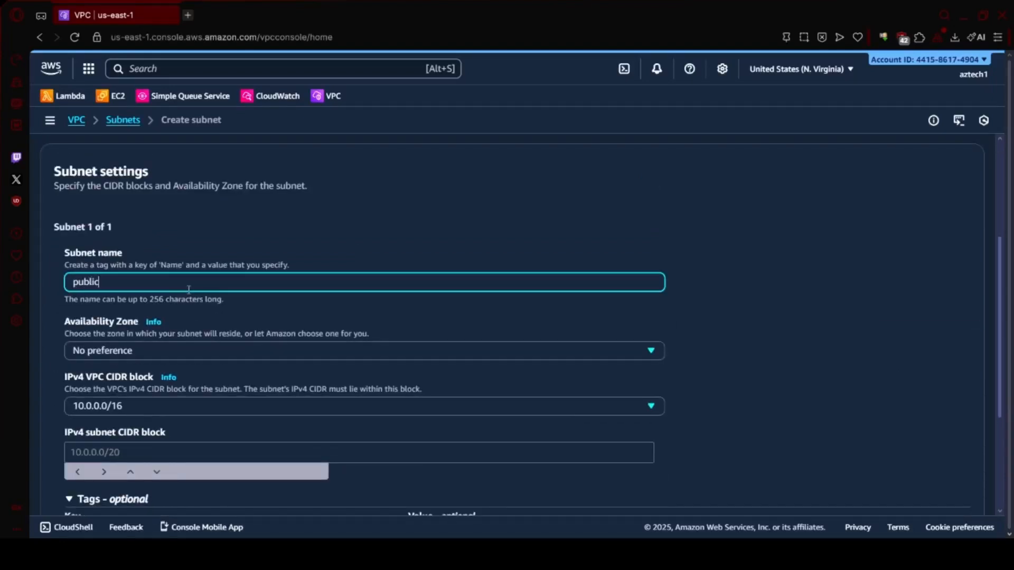
key("BackSpace")
key("BackSpace")
type("-subnet")
- Set the public subnet's Availability Zone to use1-az4 (us-east-1b)
scroll(188, 289, "down", 3)
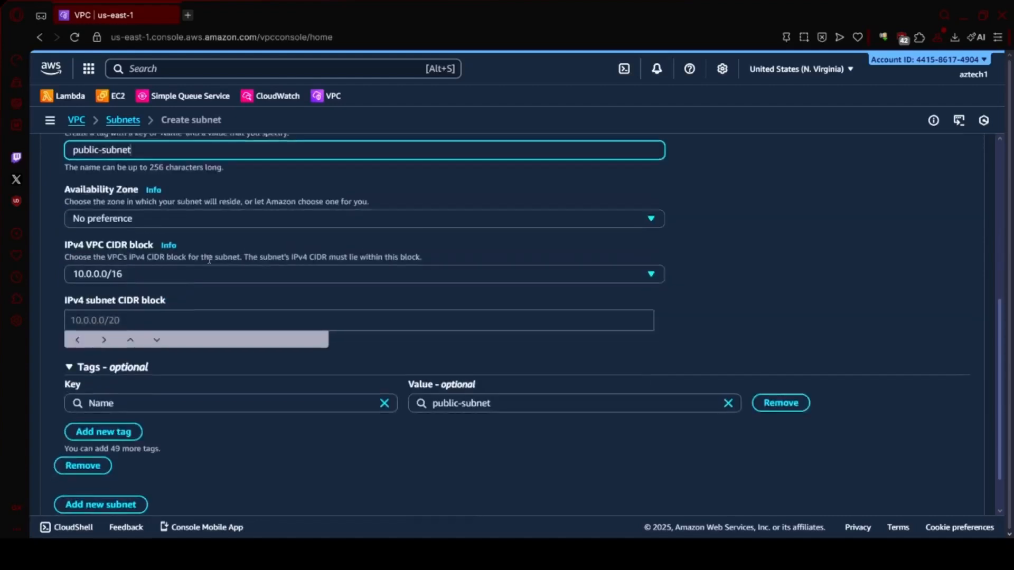
left_click(266, 219)
scroll(288, 367, "down", 1)
scroll(272, 353, "up", 2)
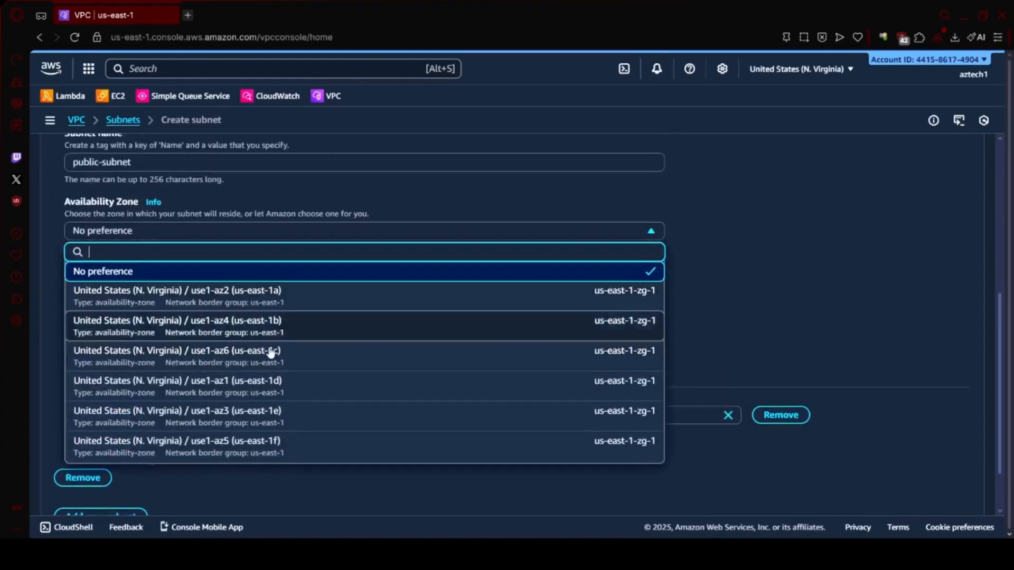
left_click(248, 332)
- Set the public subnet's IPv4 CIDR block to 10.0.2.0/24 and create the subnet
left_click(174, 334)
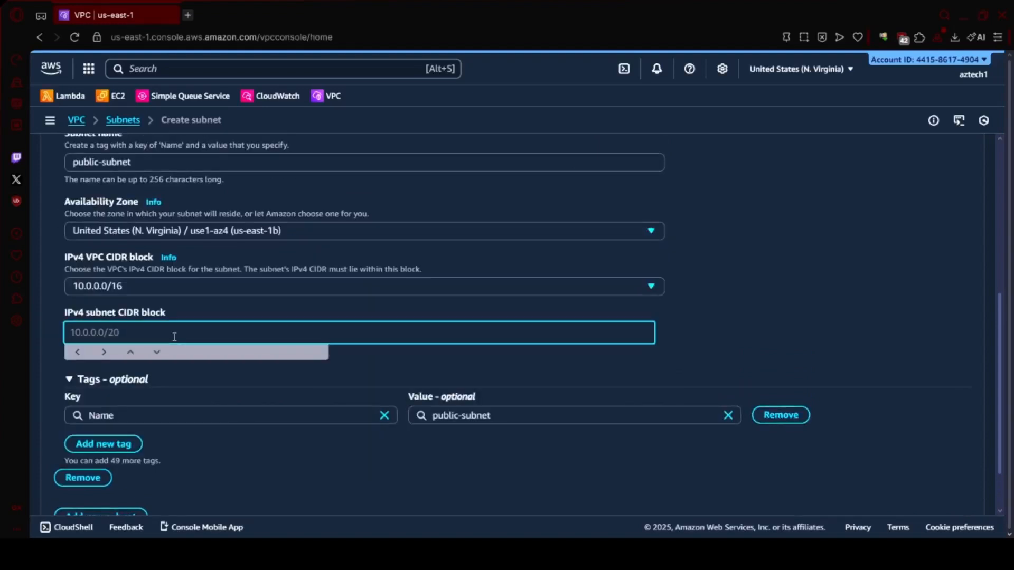
type("10.0.2")
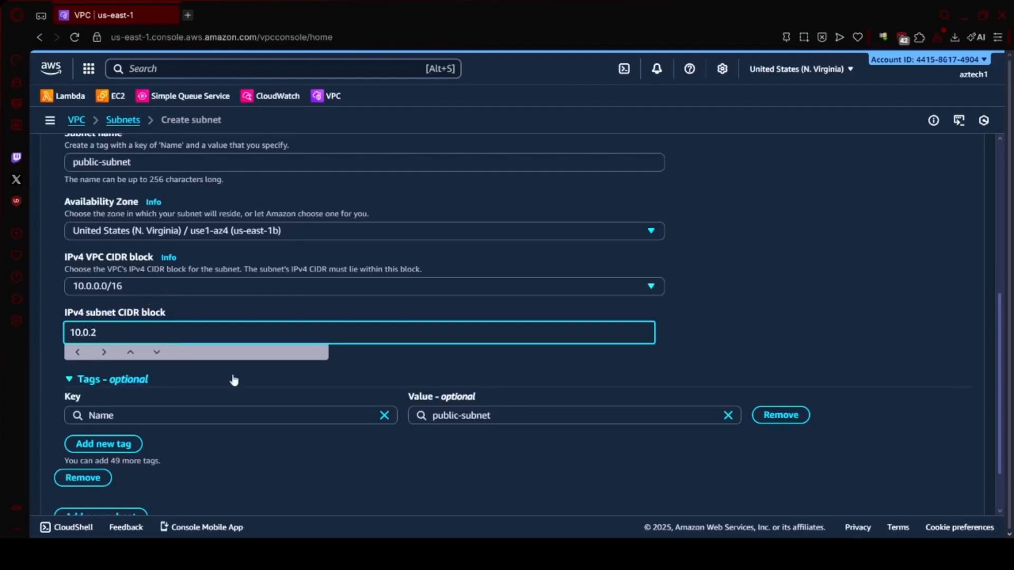
type(".0/15")
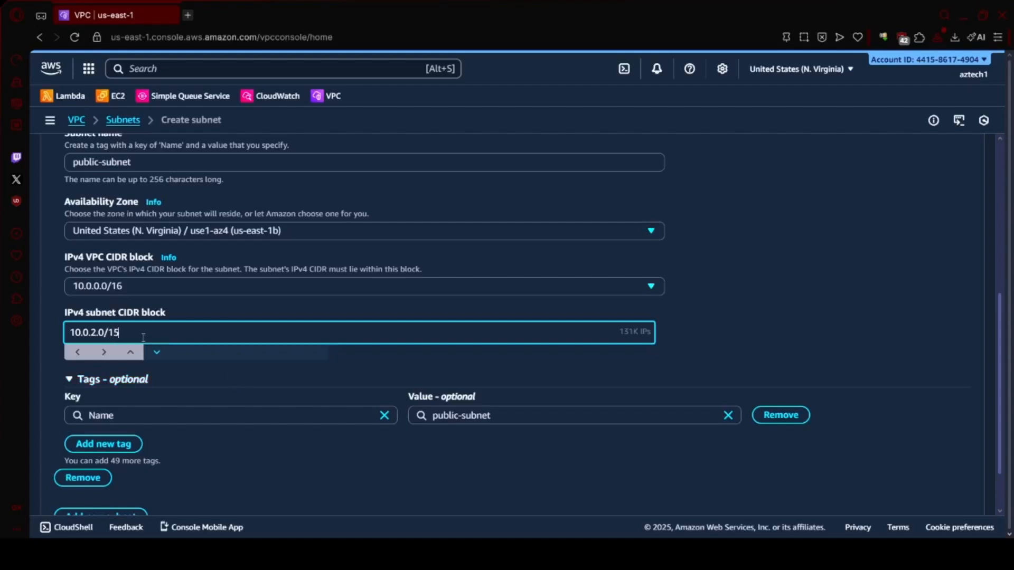
key("BackSpace")
key("BackSpace")
type("24")
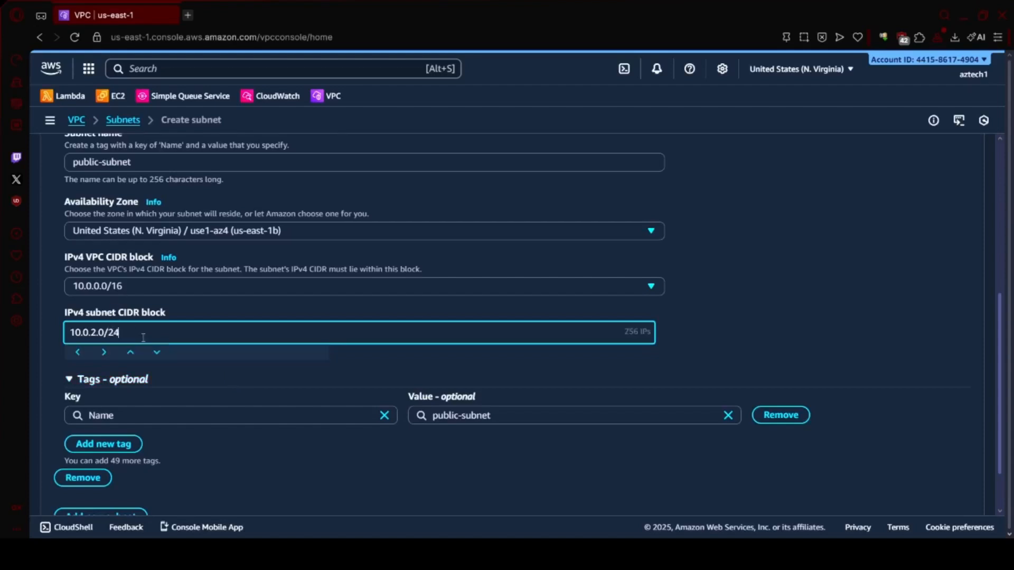
scroll(199, 344, "down", 1)
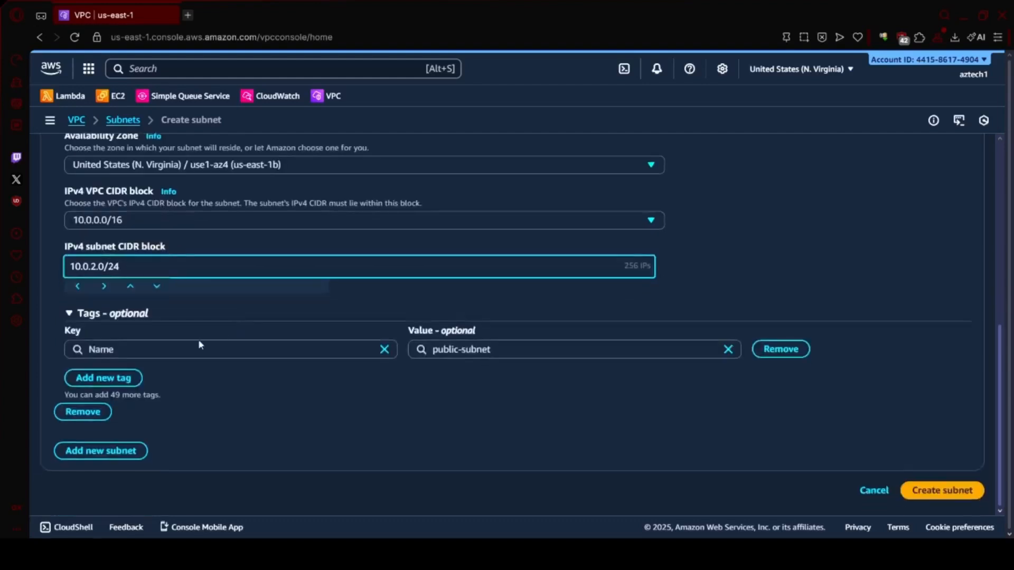
left_click(960, 490)
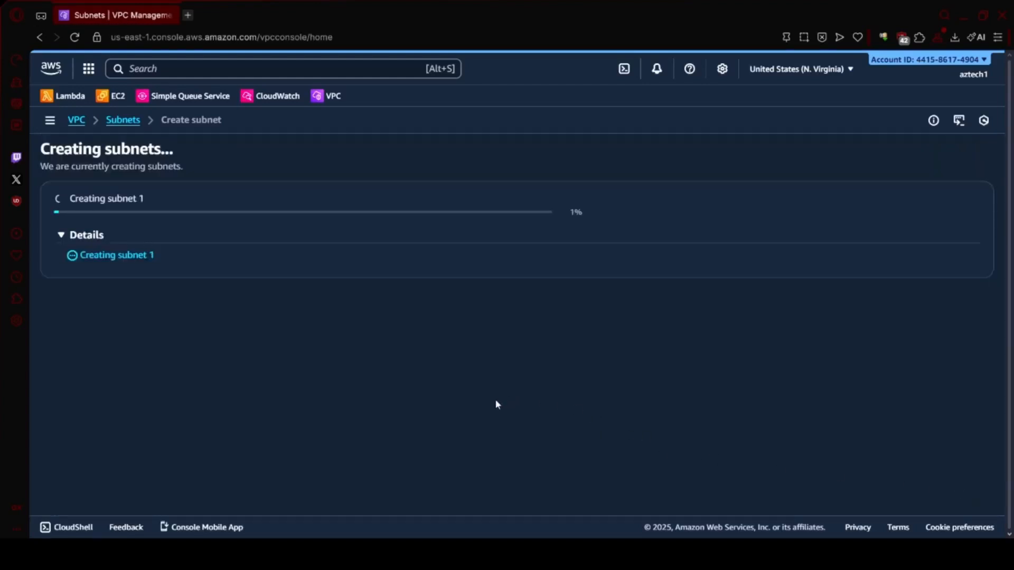
- Enable auto-assign public IPv4 address in public-subnet's settings and save the change
left_click(69, 249)
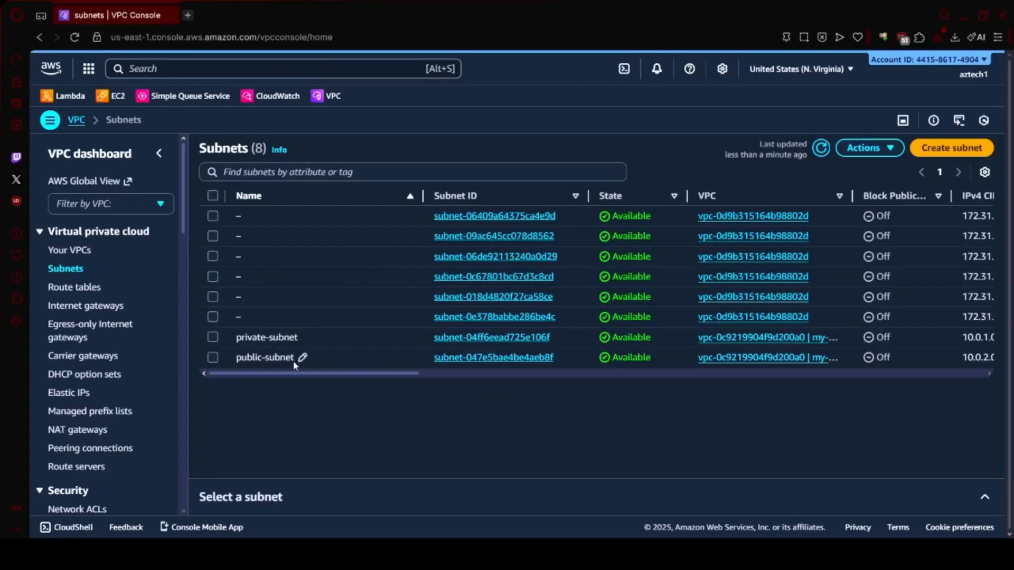
left_click(212, 357)
left_click(880, 152)
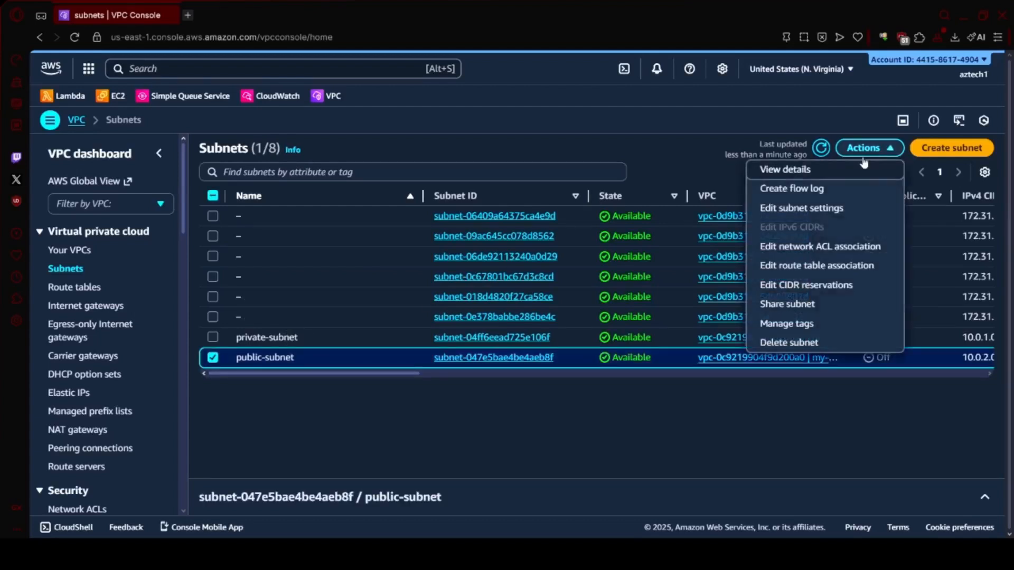
left_click(792, 203)
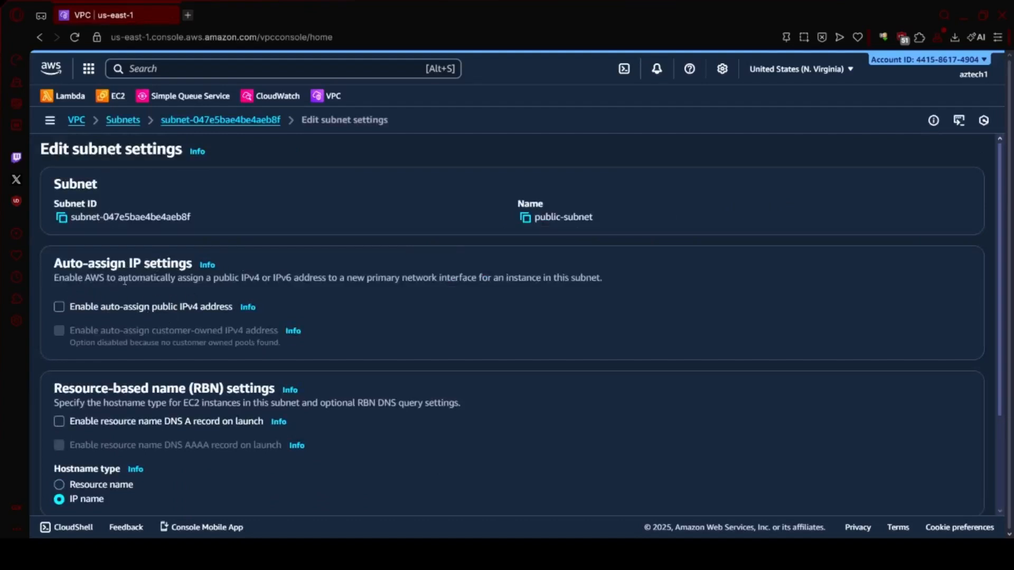
left_click(64, 306)
scroll(205, 282, "down", 3)
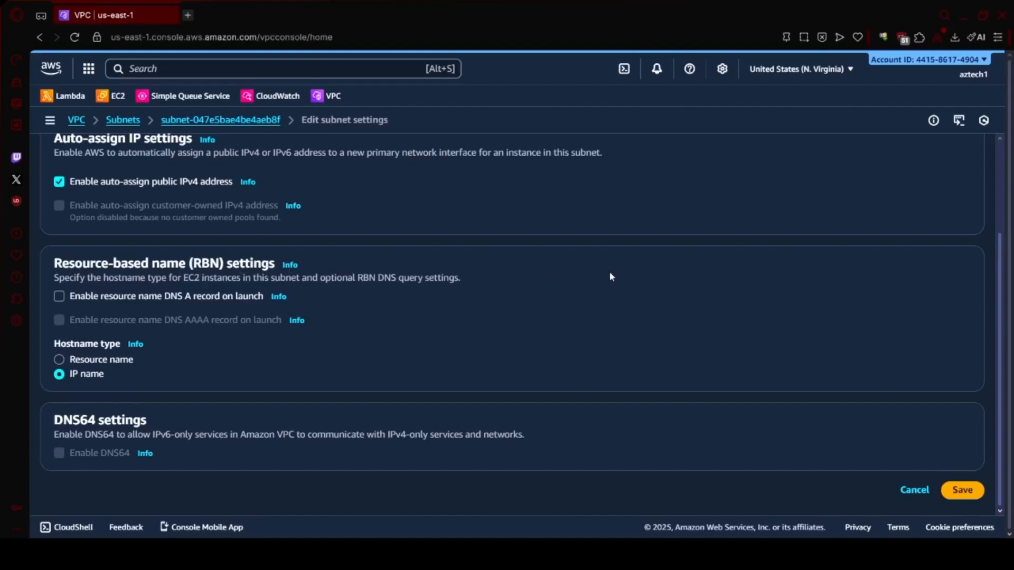
left_click(964, 491)
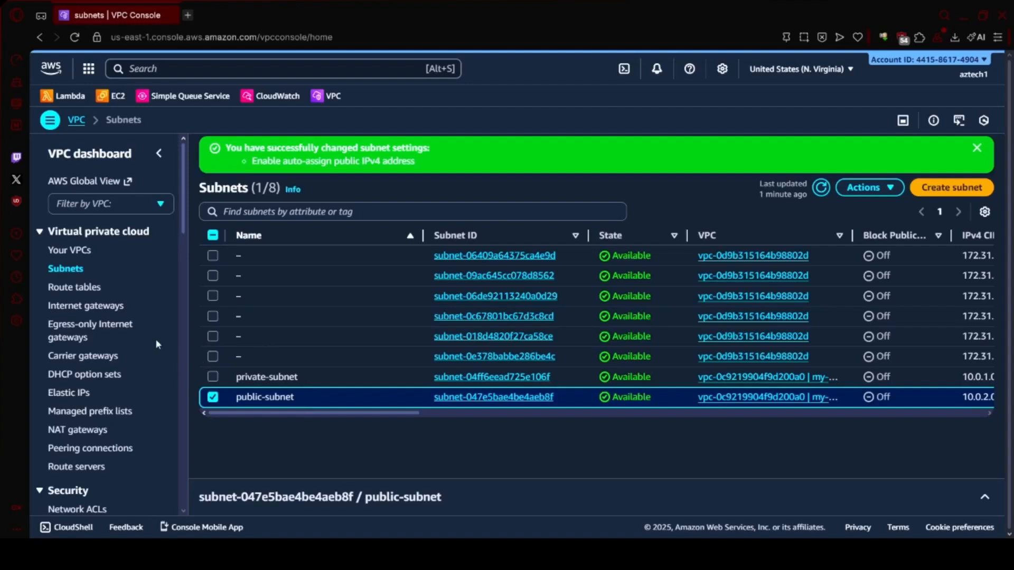
- Create an internet gateway named my-internet-gateway
left_click(99, 310)
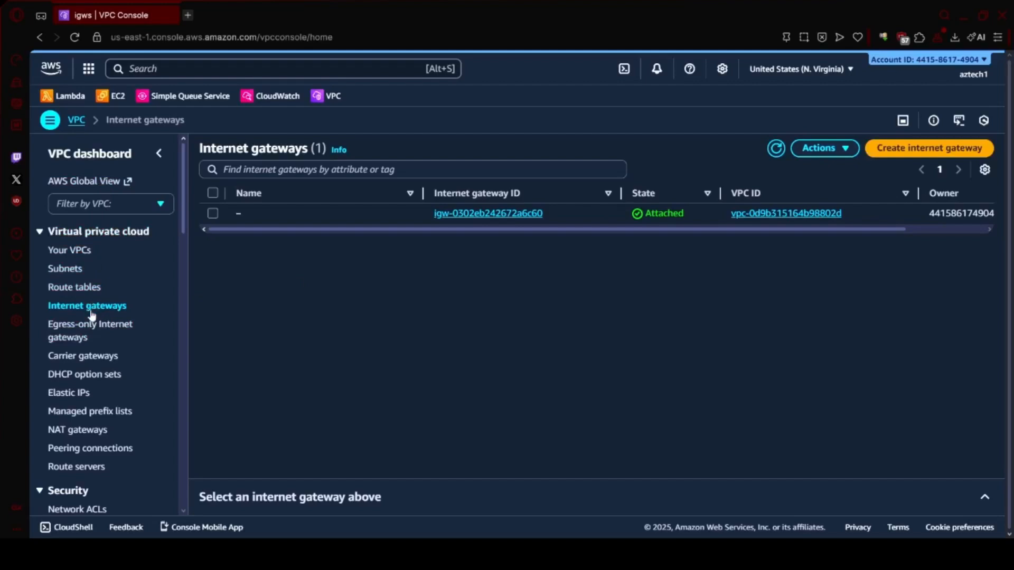
left_click(927, 153)
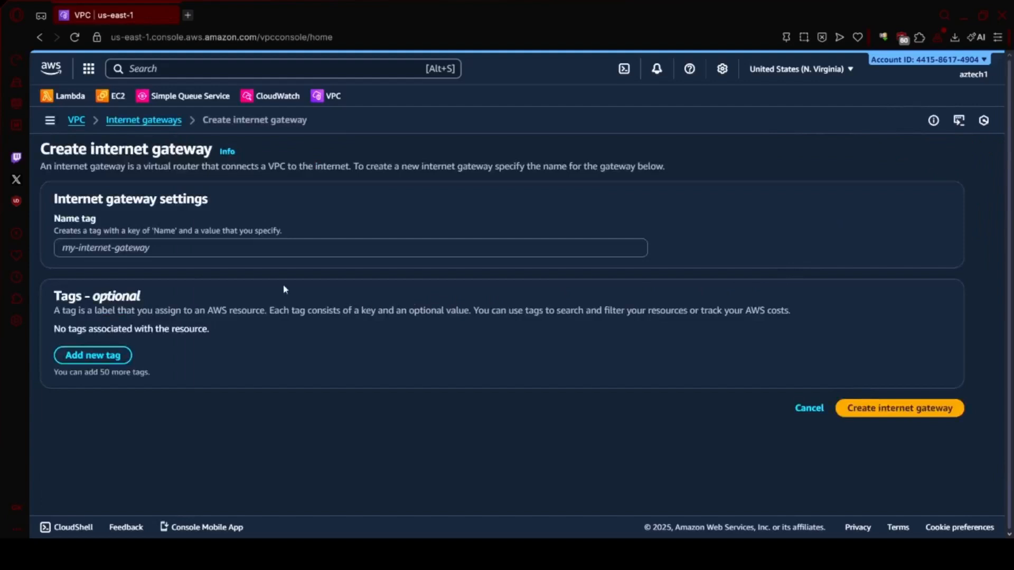
left_click(248, 250)
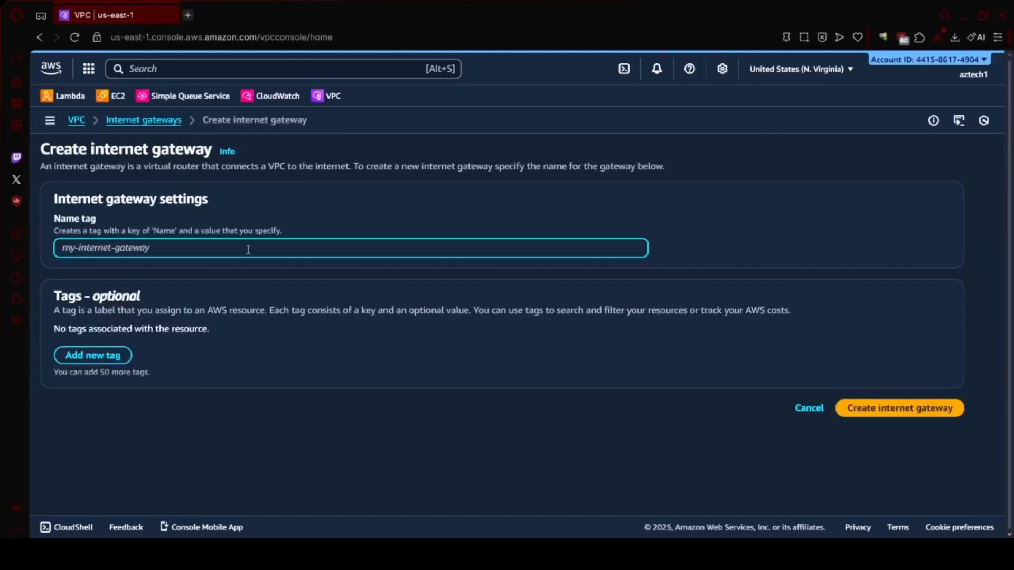
type("my-")
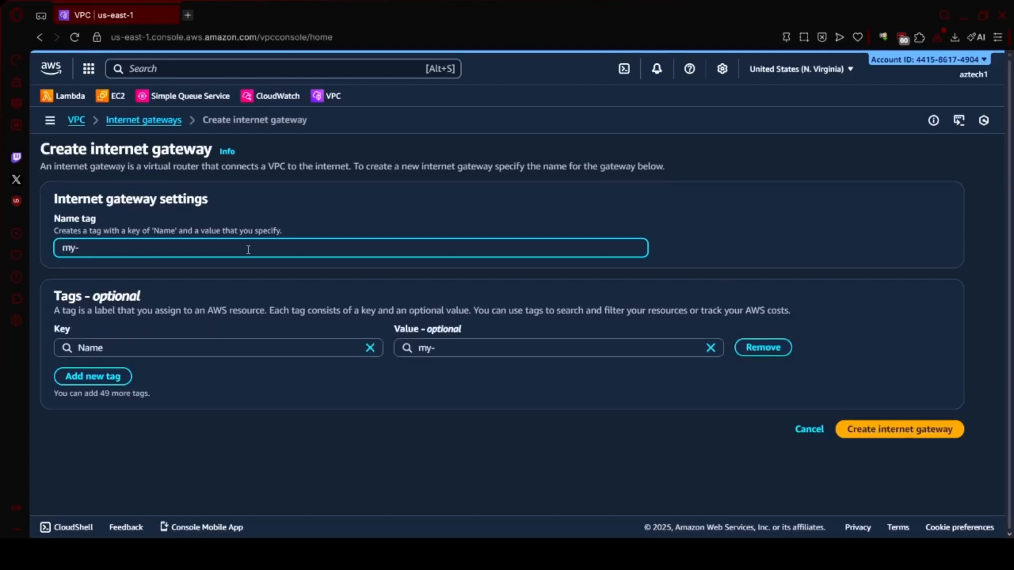
type("internet-gateway")
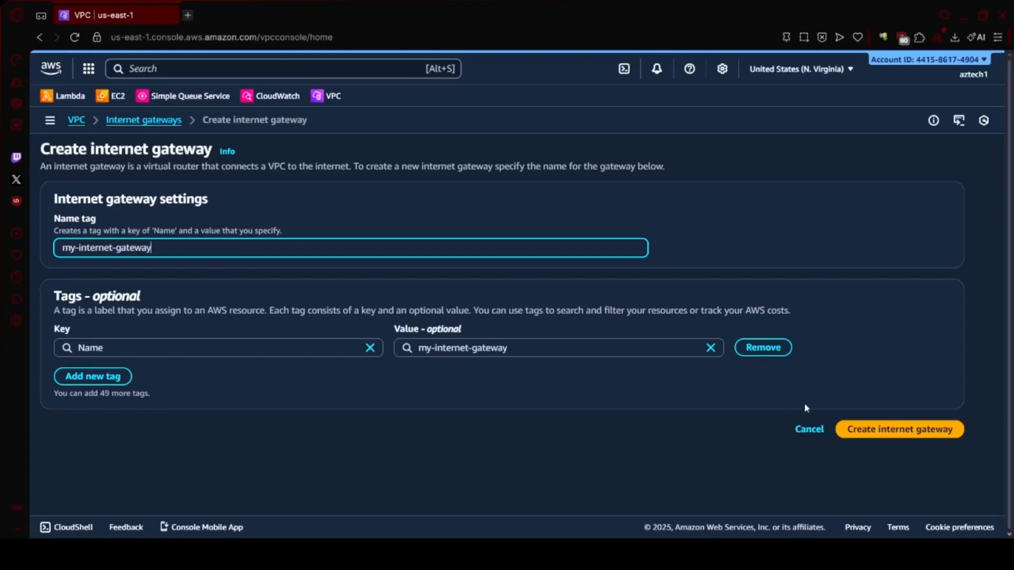
left_click(858, 428)
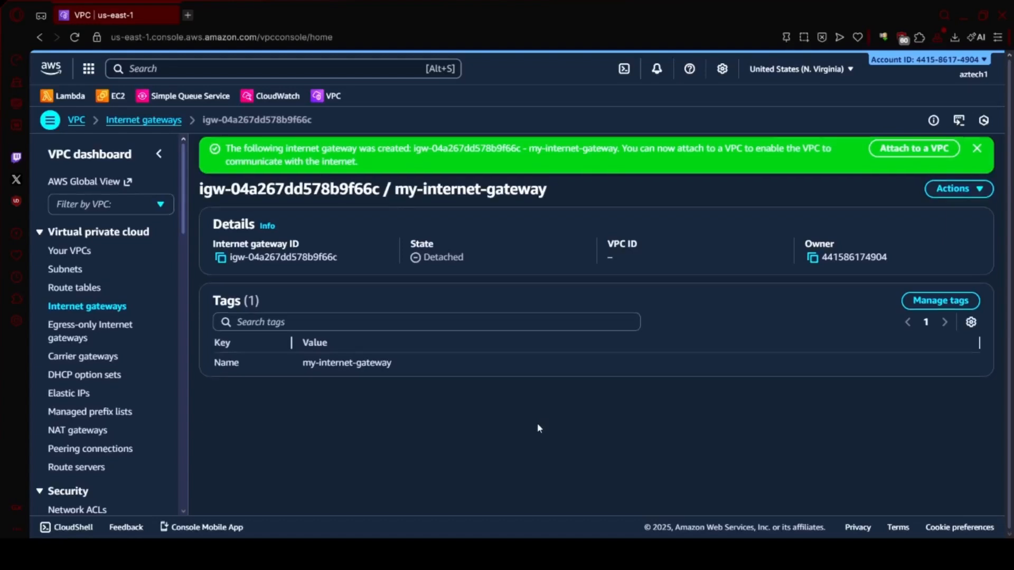
- Attach my-internet-gateway to the VPC my-first-vpc
left_click(979, 189)
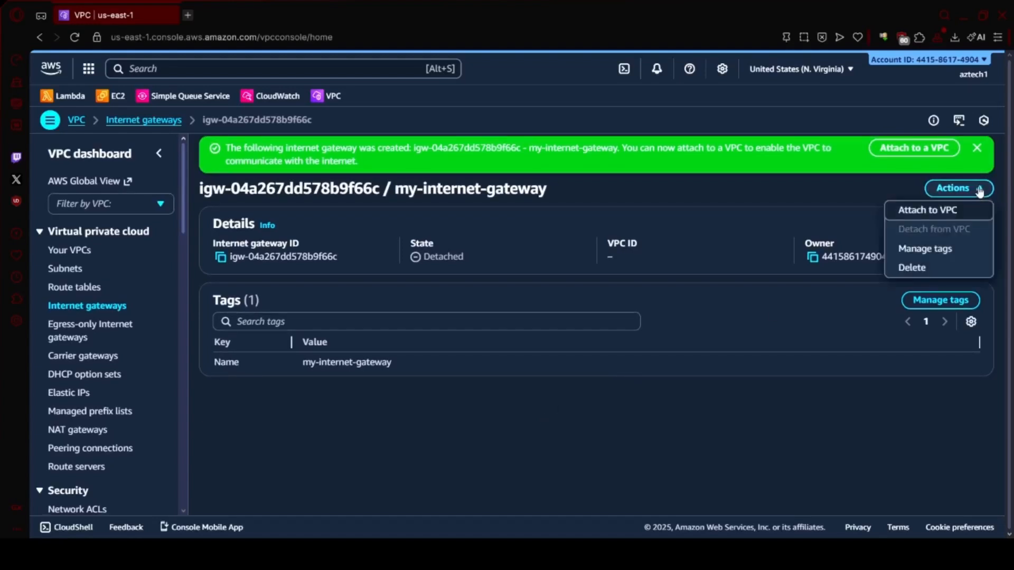
left_click(926, 212)
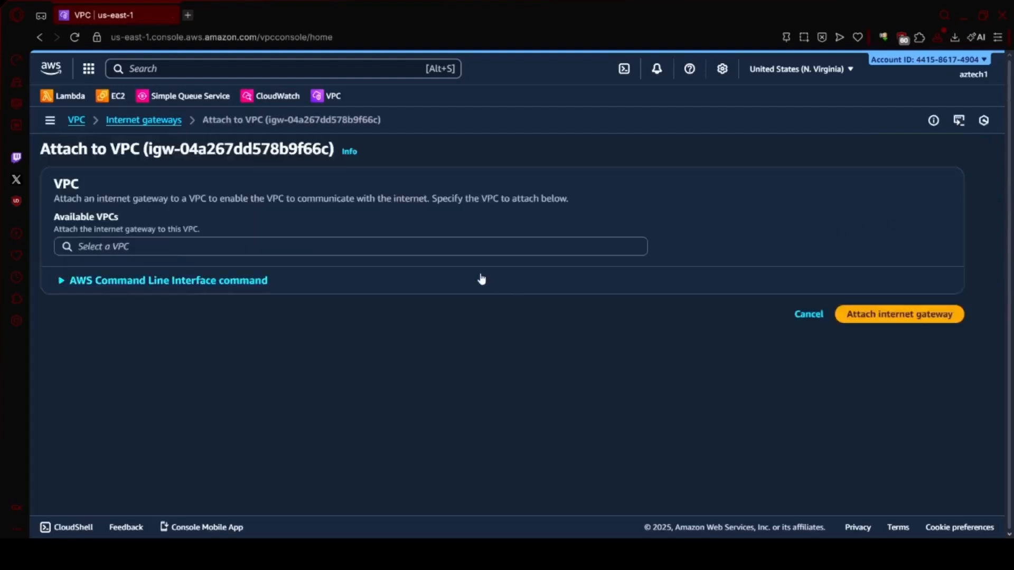
left_click(373, 247)
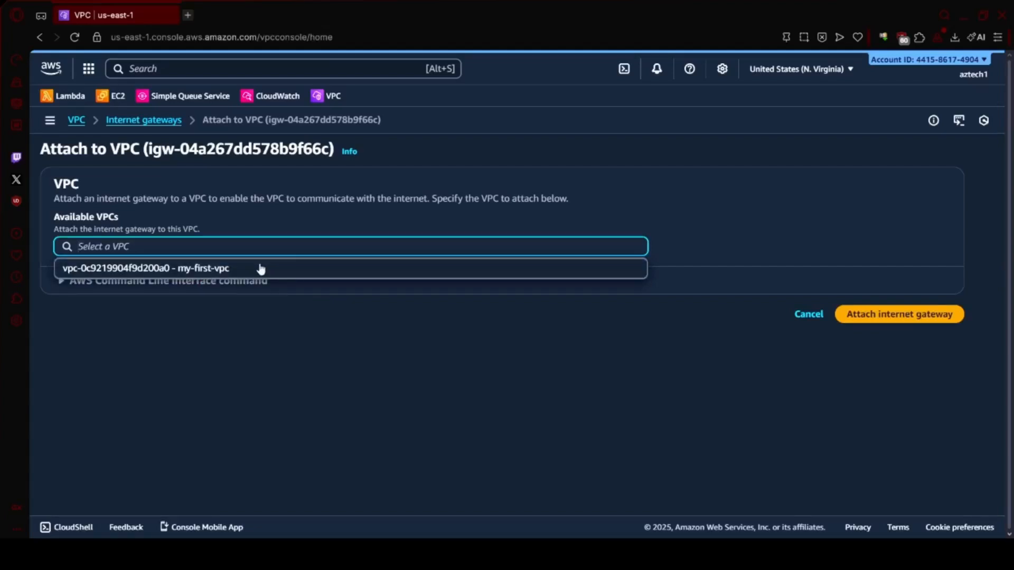
left_click(182, 269)
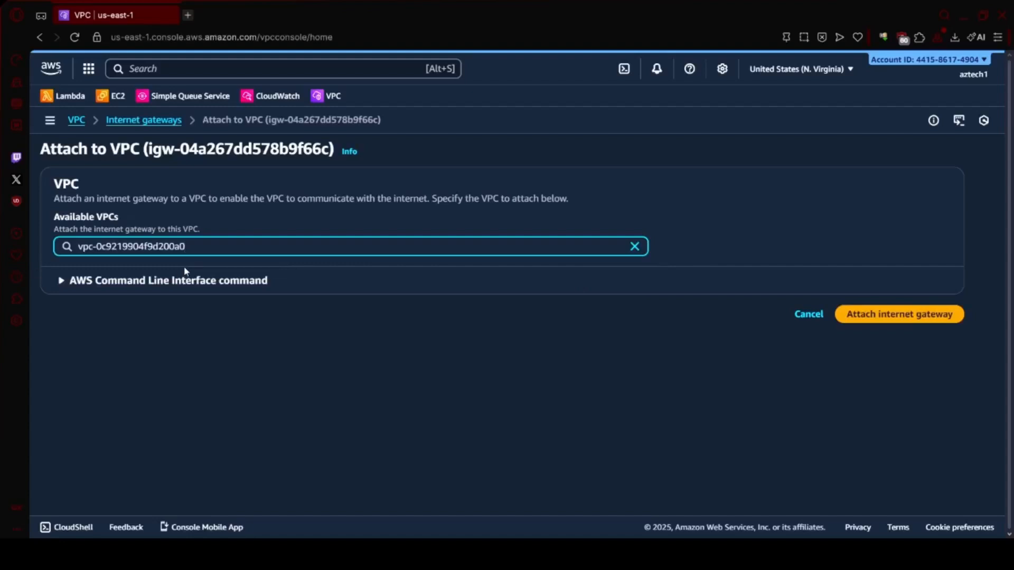
left_click(911, 315)
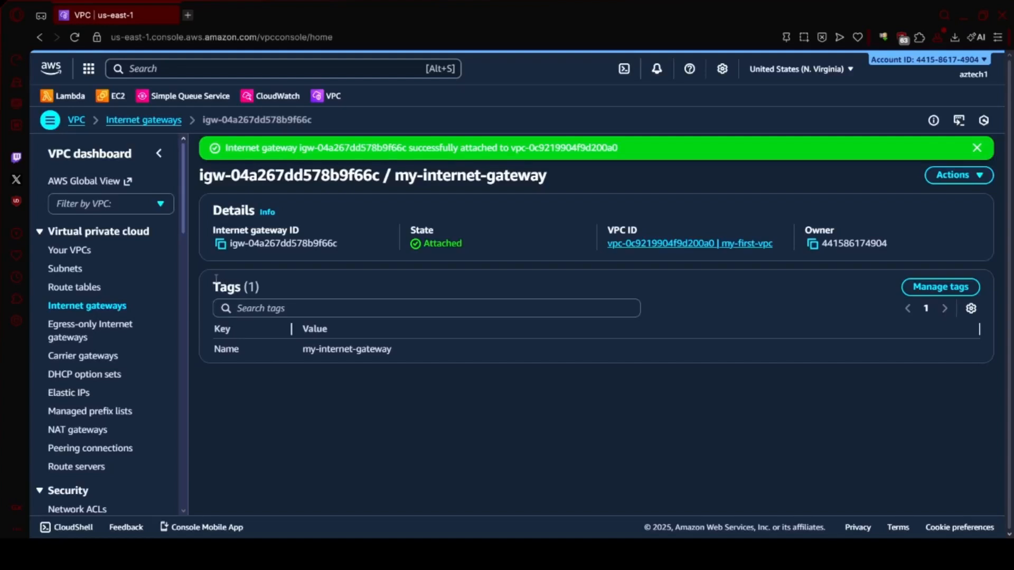
- Create a route table named new-route in the VPC my-first-vpc
left_click(80, 288)
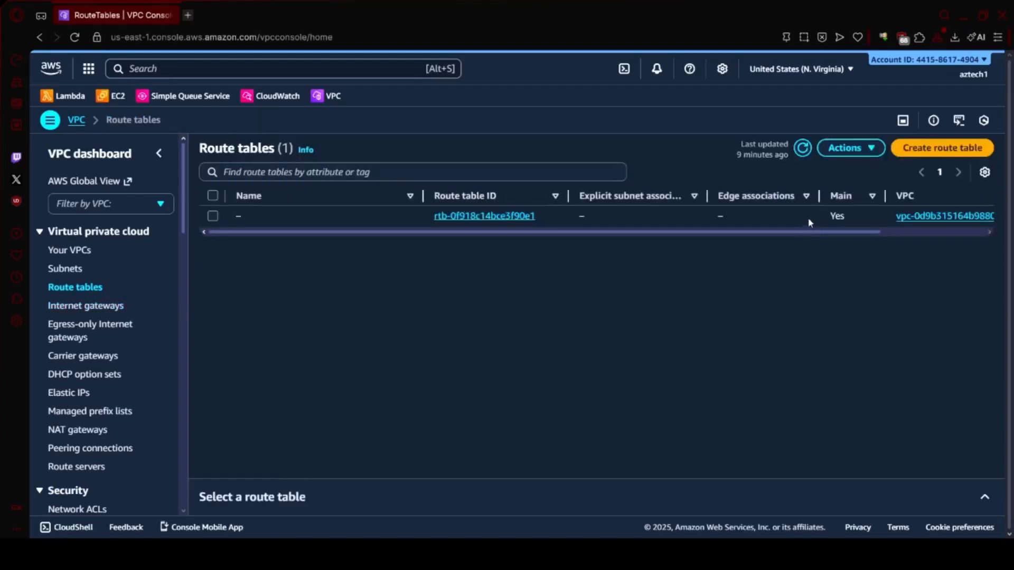
left_click(936, 149)
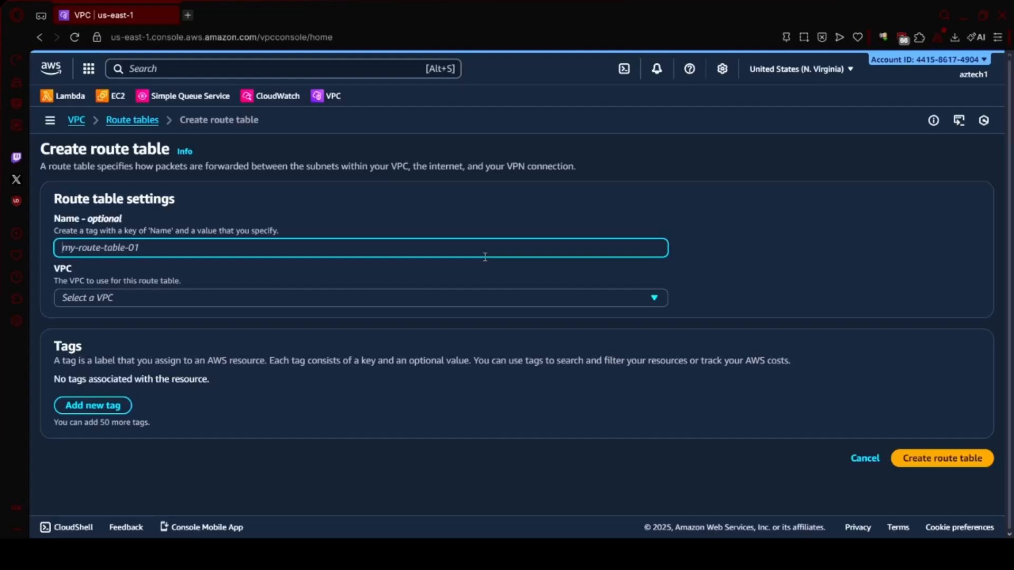
type("me")
key("BackSpace")
key("BackSpace")
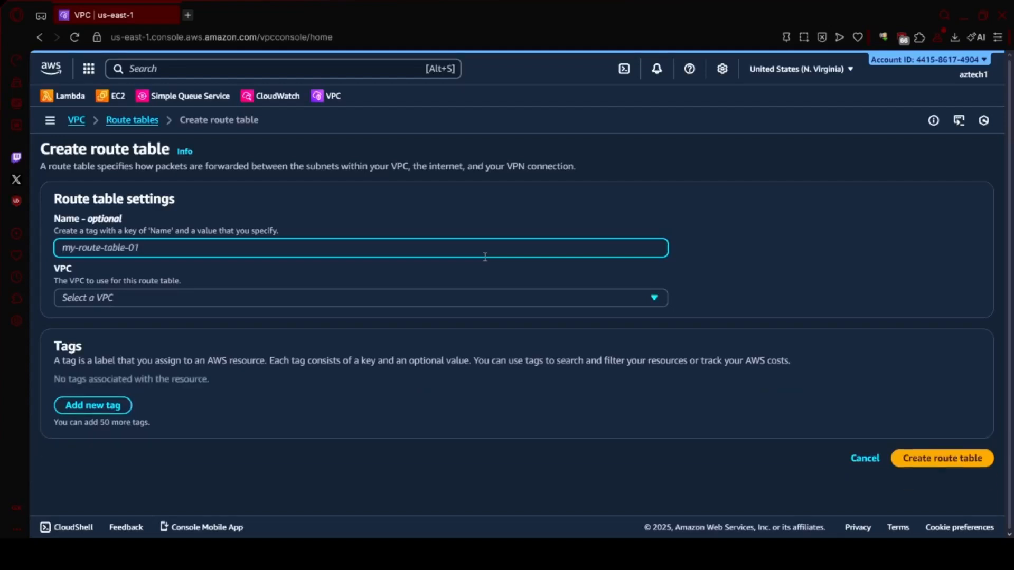
type("new-r")
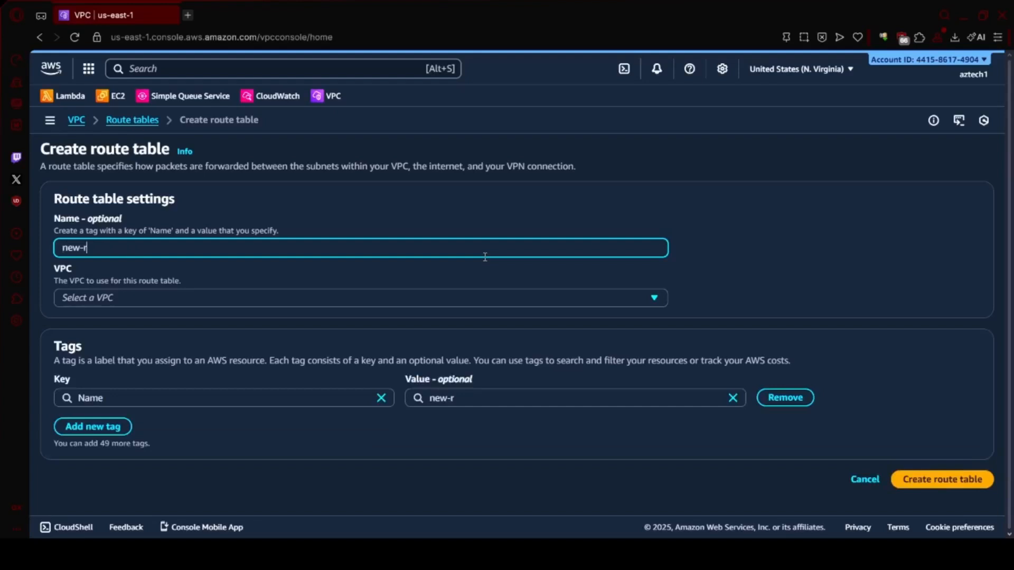
type("oute")
left_click(477, 301)
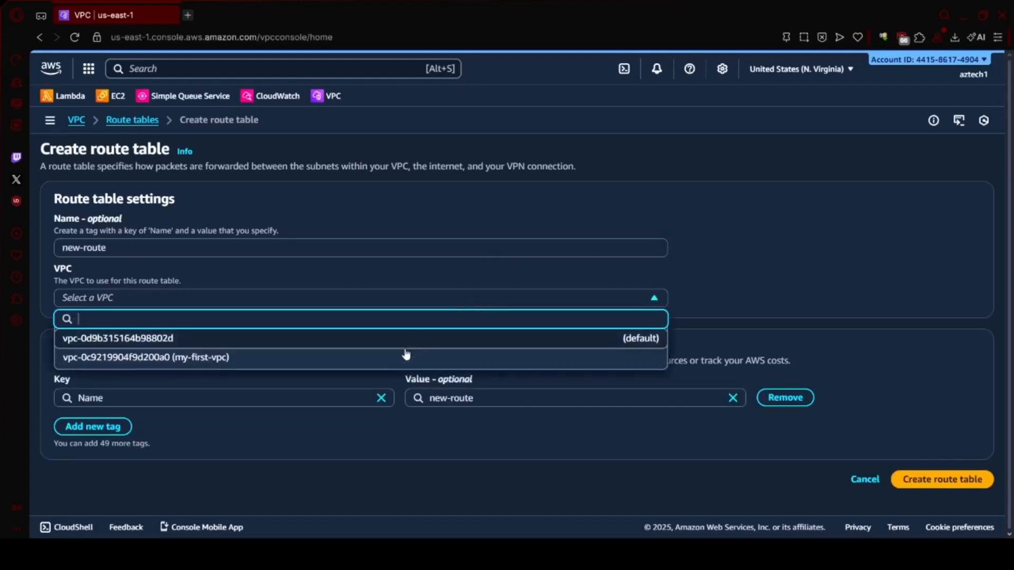
left_click(382, 364)
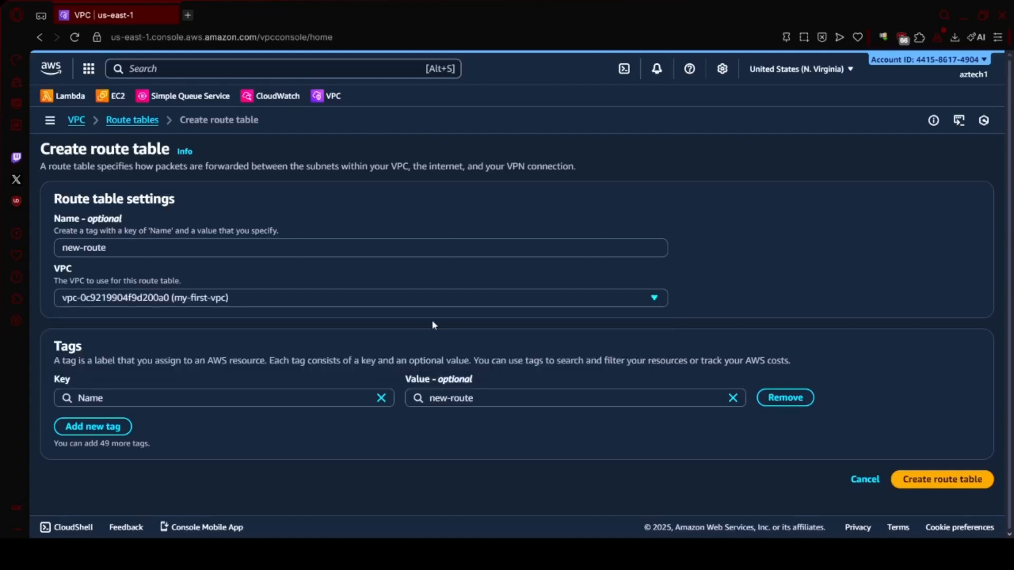
left_click(918, 485)
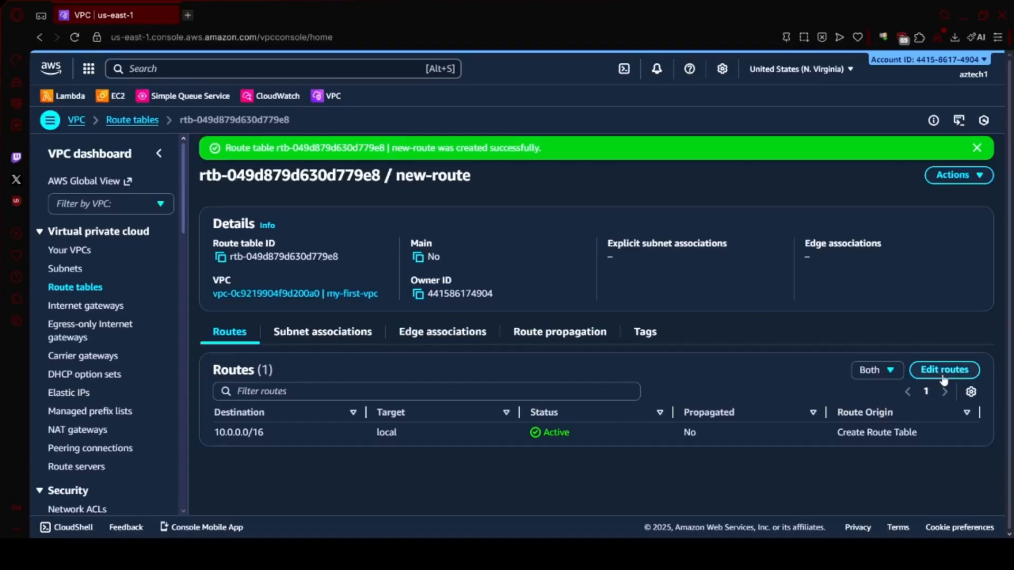
double_click(387, 432)
left_click(939, 372)
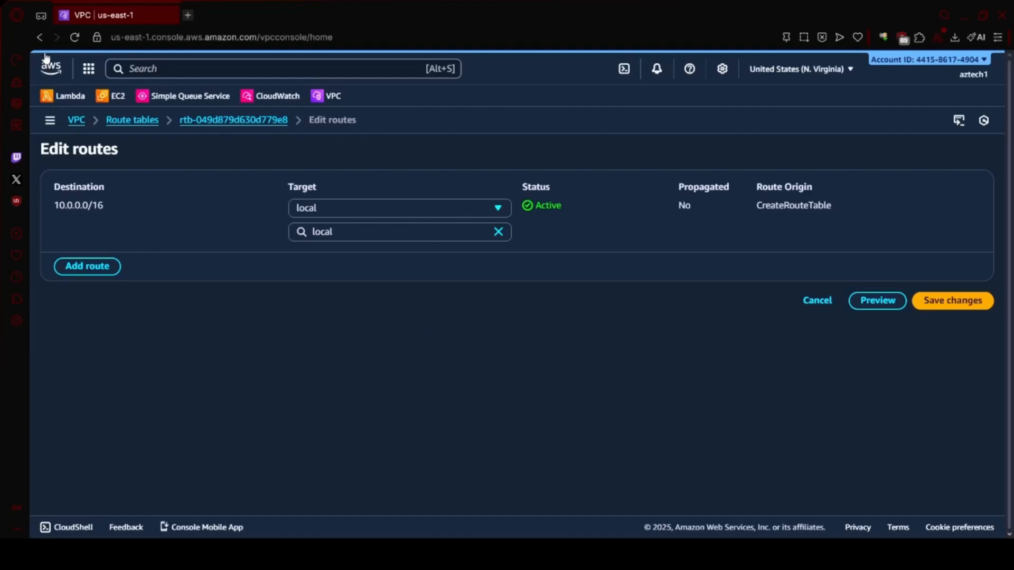
left_click(39, 37)
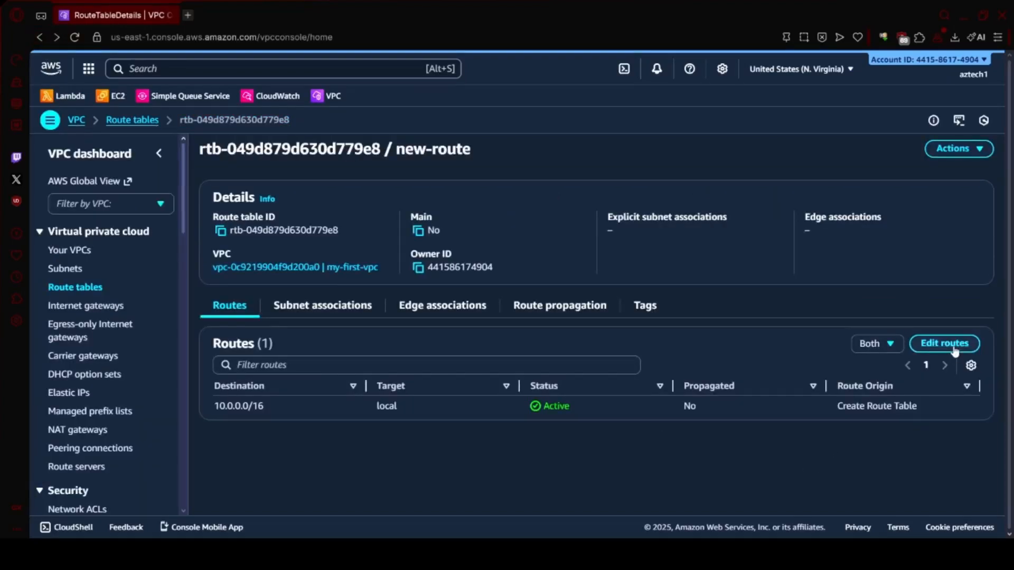
- Add a route to new-route with destination 0.0.0.0/0 and the Internet Gateway my-internet-gateway as target, and save it
left_click(954, 349)
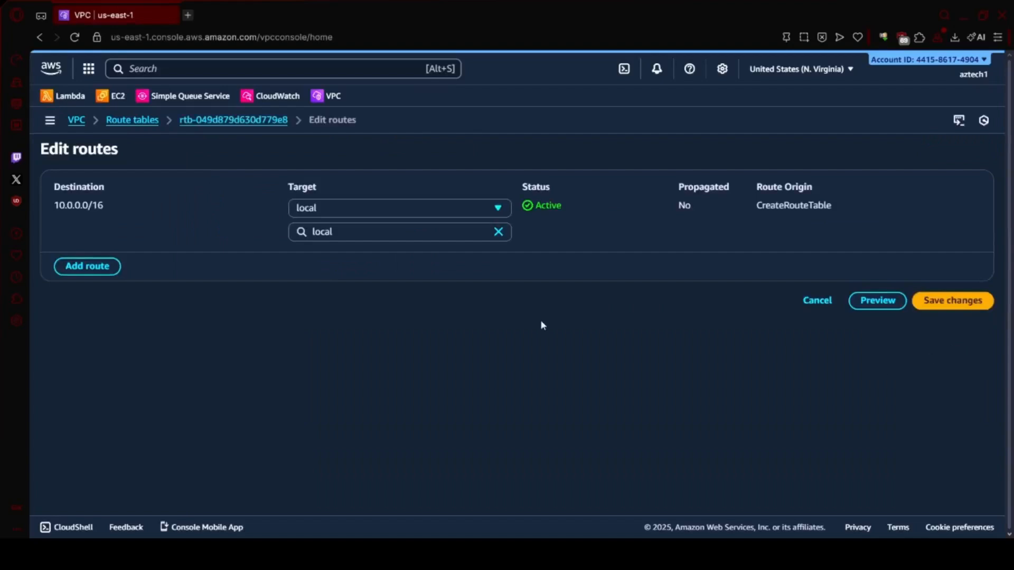
left_click(88, 266)
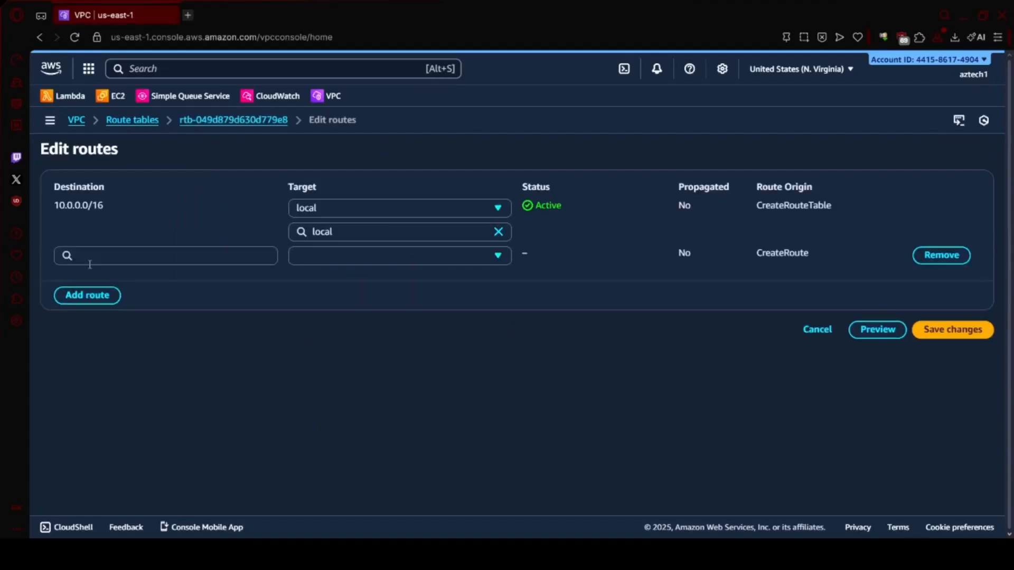
left_click(229, 257)
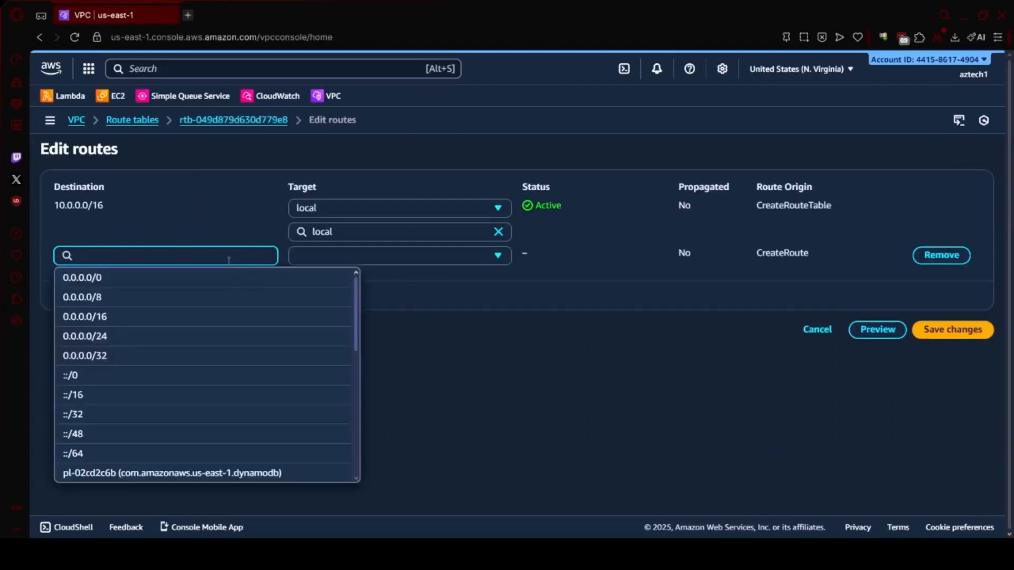
left_click(189, 282)
left_click(344, 255)
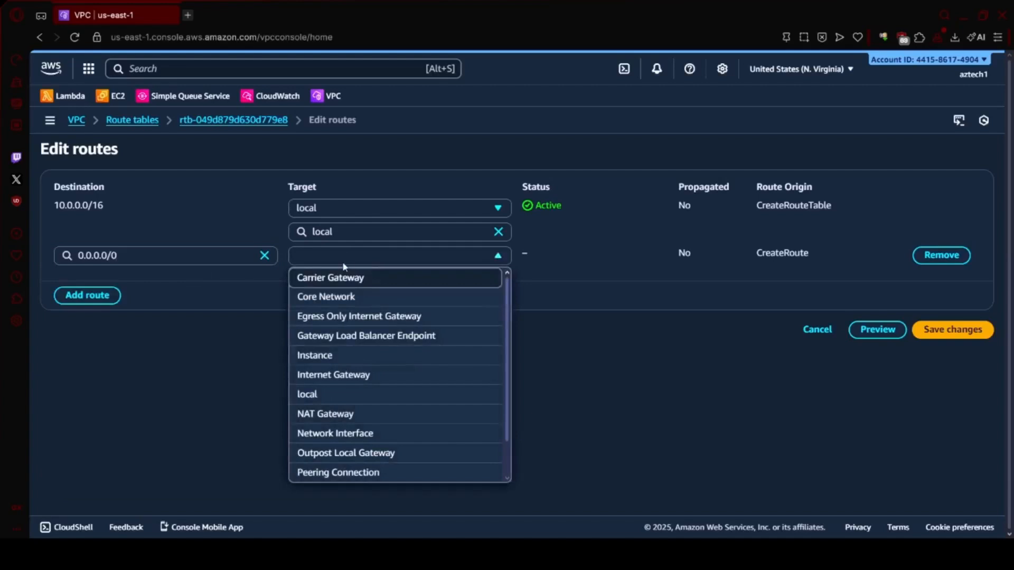
left_click(339, 376)
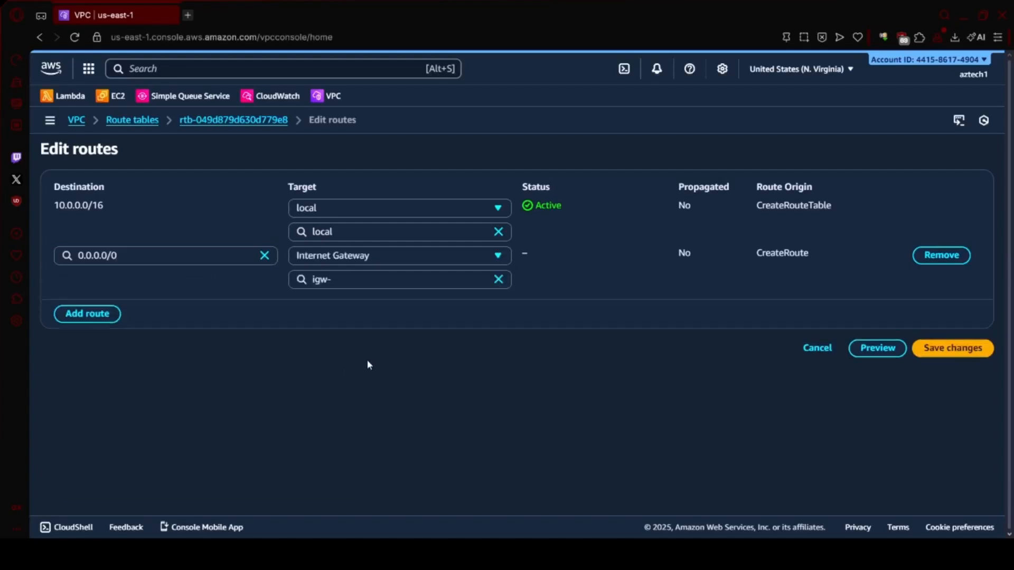
left_click(456, 281)
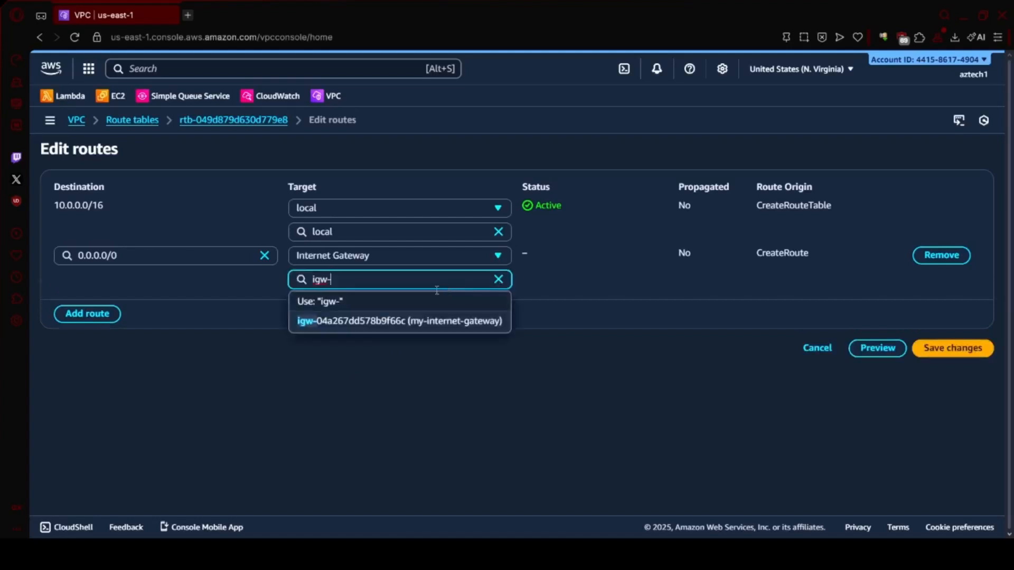
left_click(378, 323)
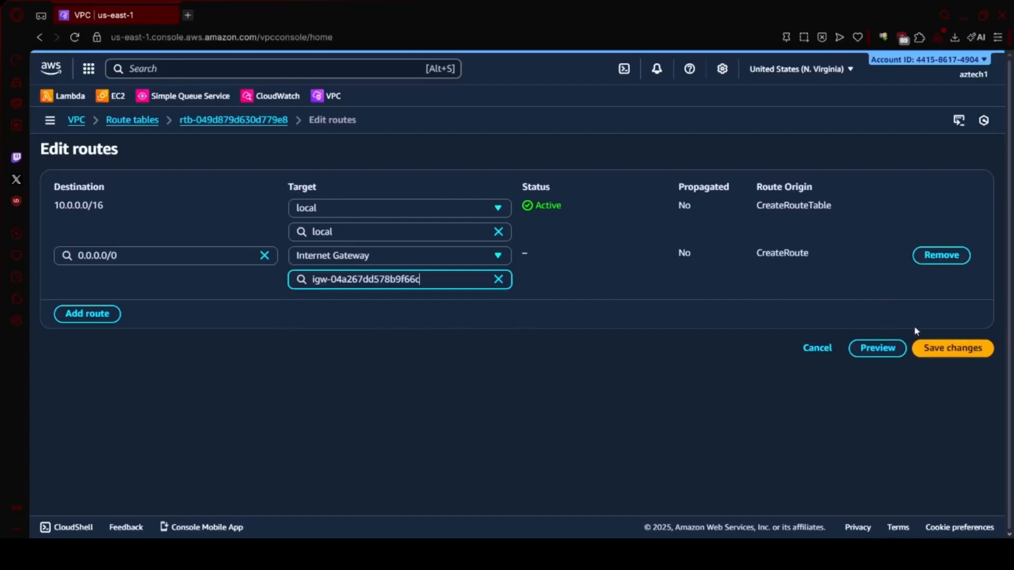
left_click(958, 349)
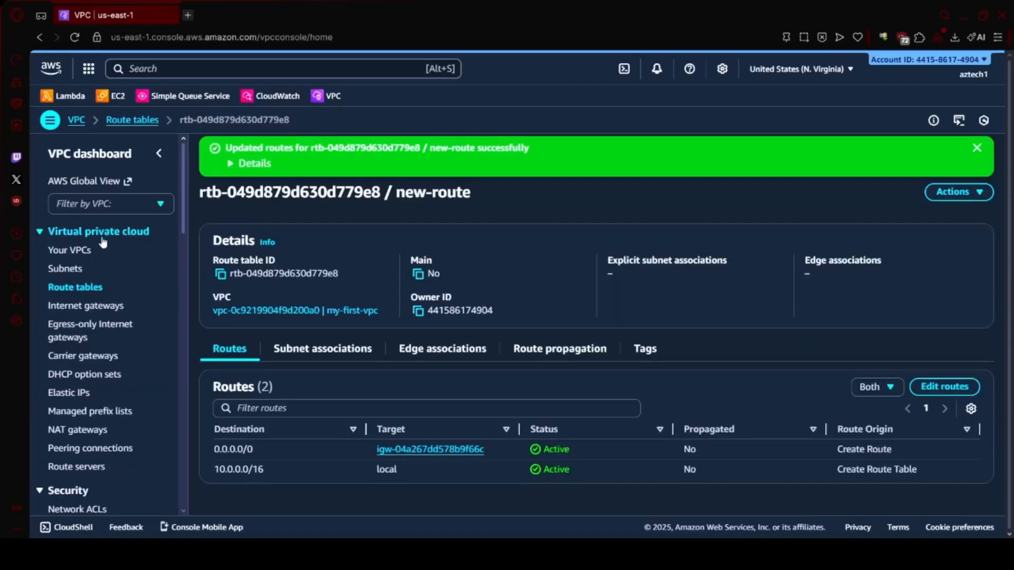
- Associate public-subnet with the route table new-route and save the association
left_click(74, 253)
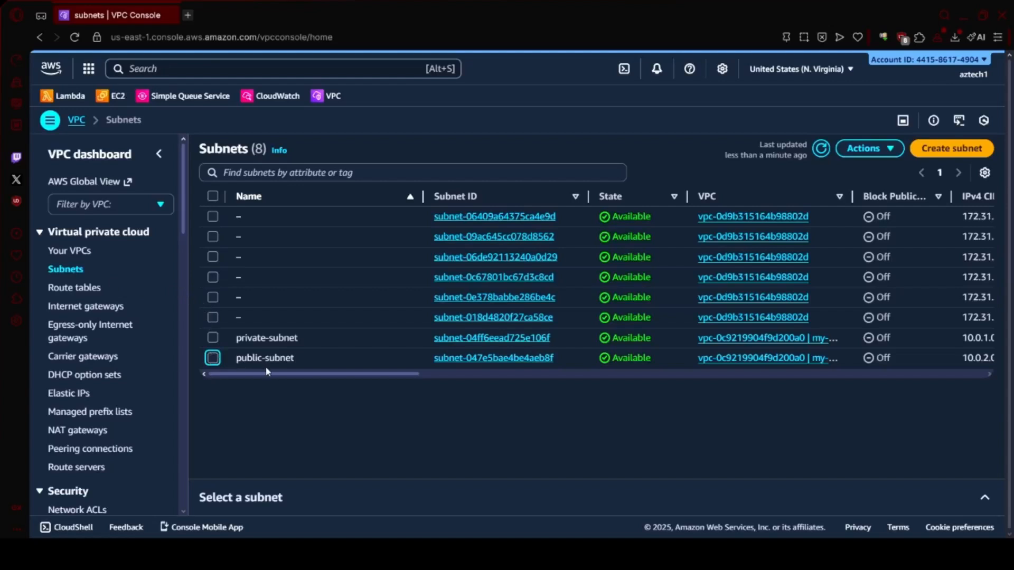
left_click(216, 363)
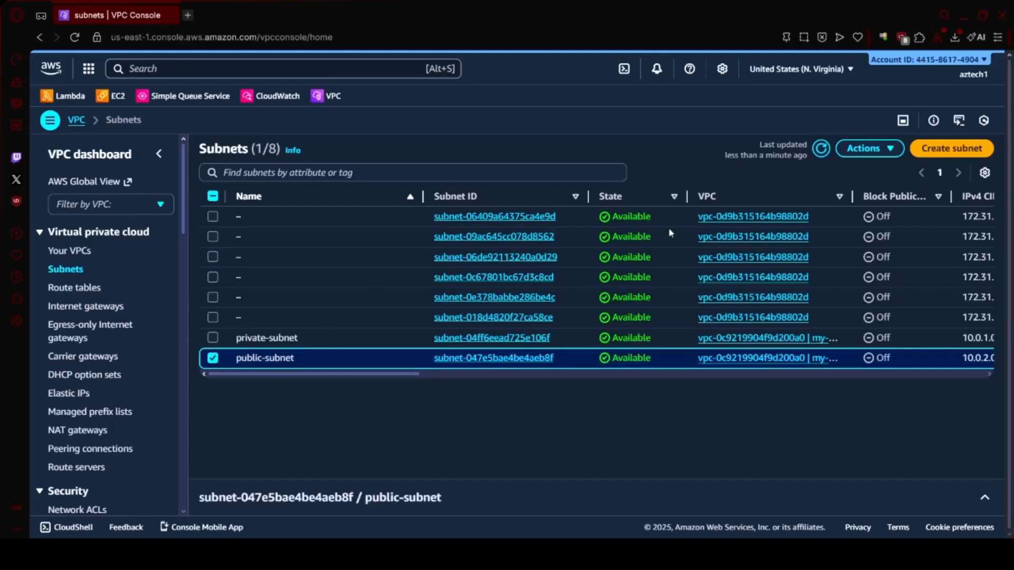
left_click(892, 154)
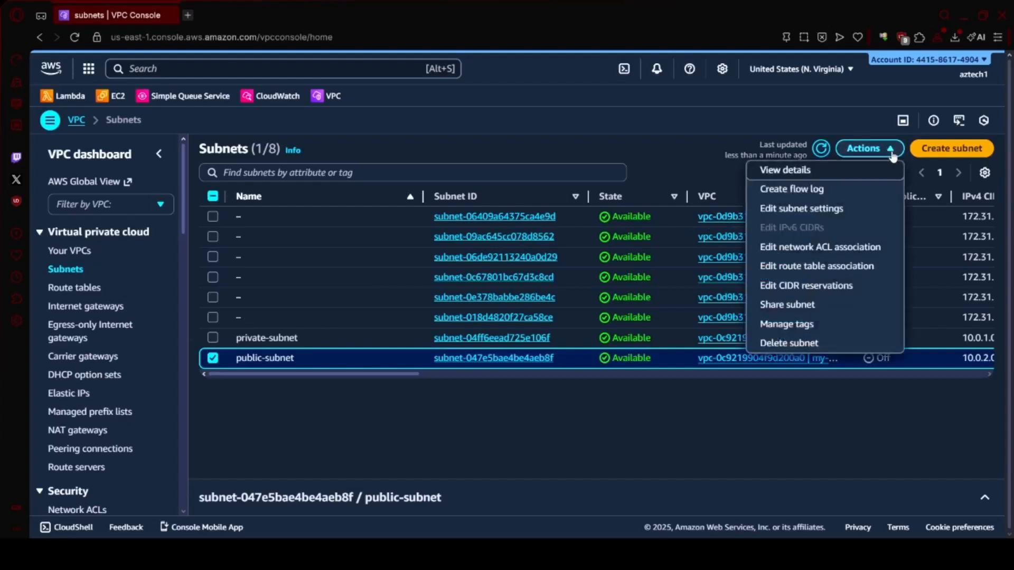
left_click(809, 268)
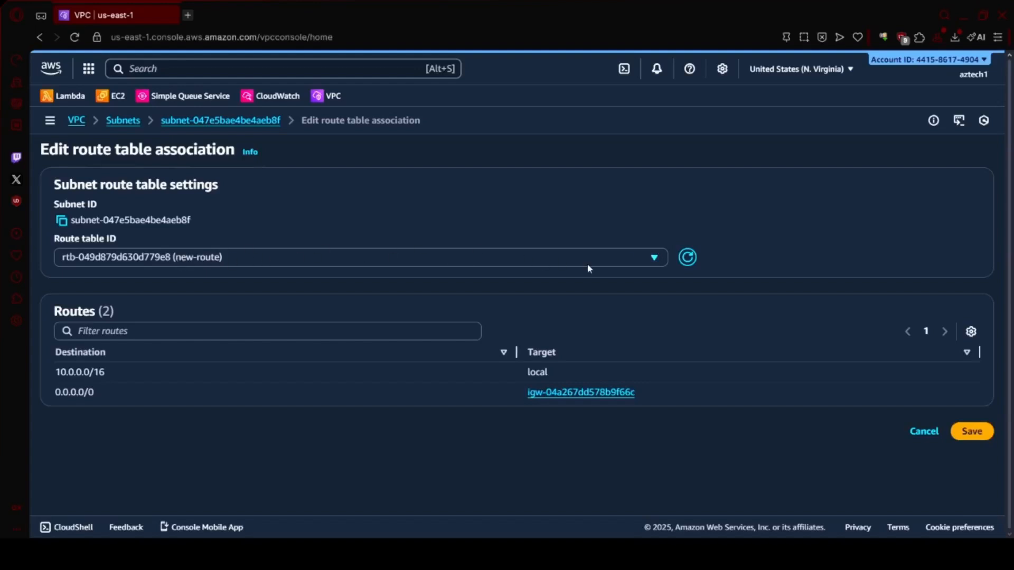
left_click(657, 256)
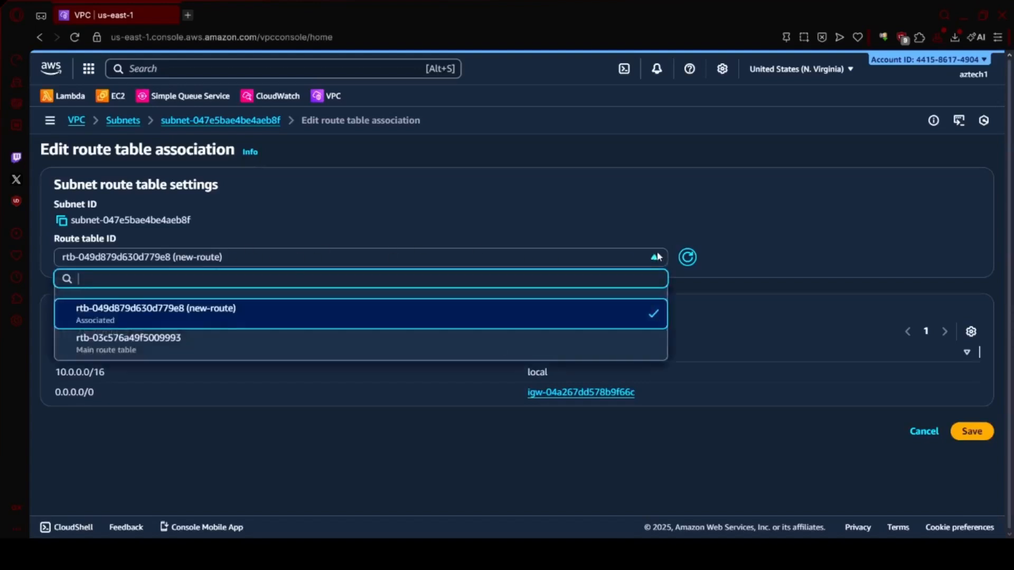
left_click(657, 257)
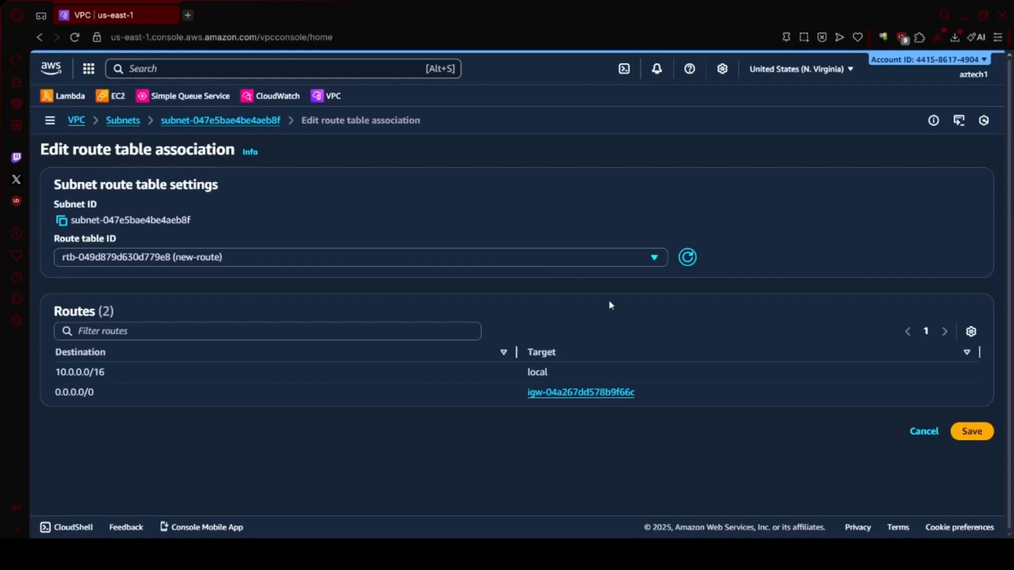
left_click(979, 430)
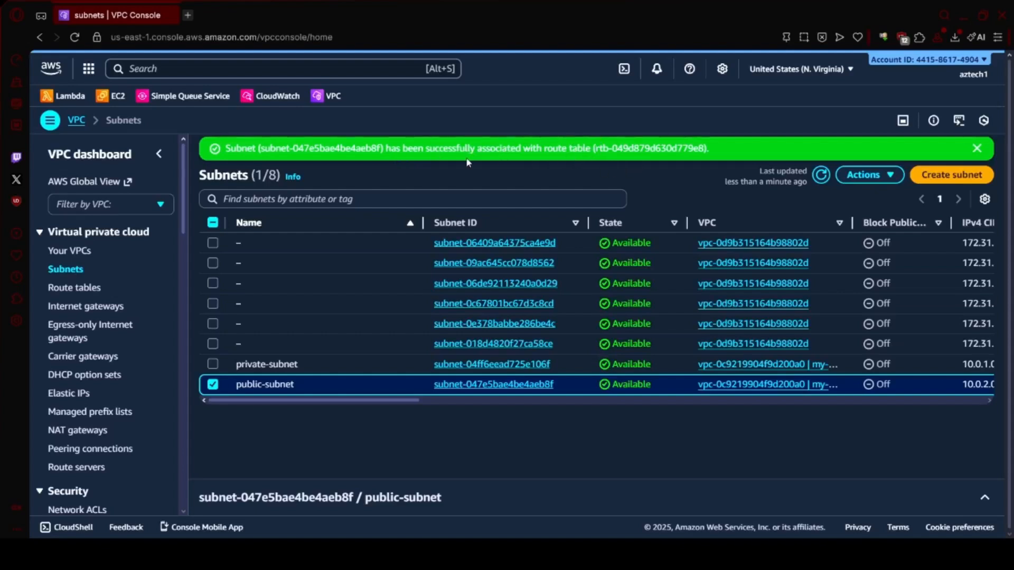
- Go to the EC2 service, start launching an instance and name it Webserver-1
left_click(232, 67)
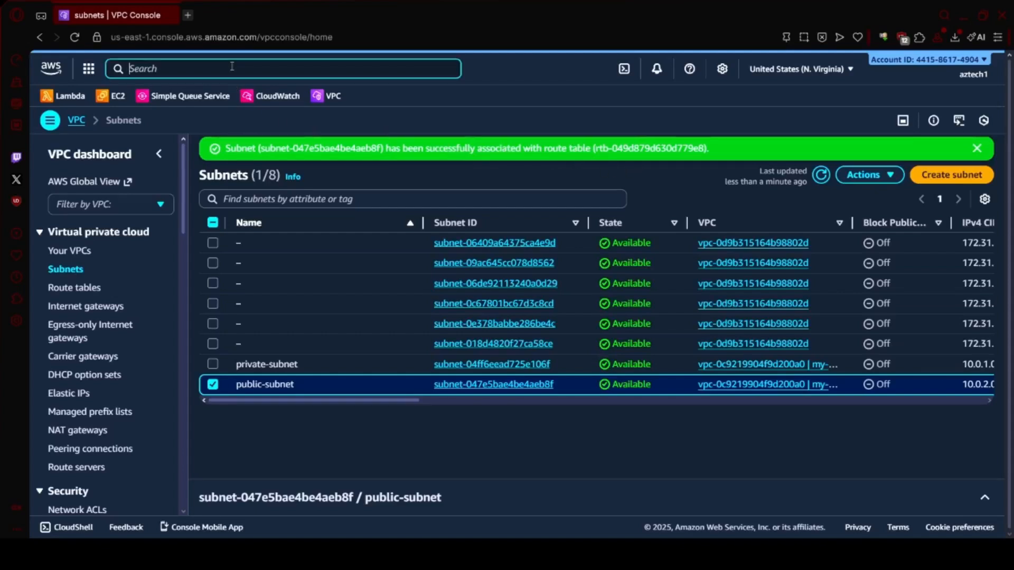
type("ec2")
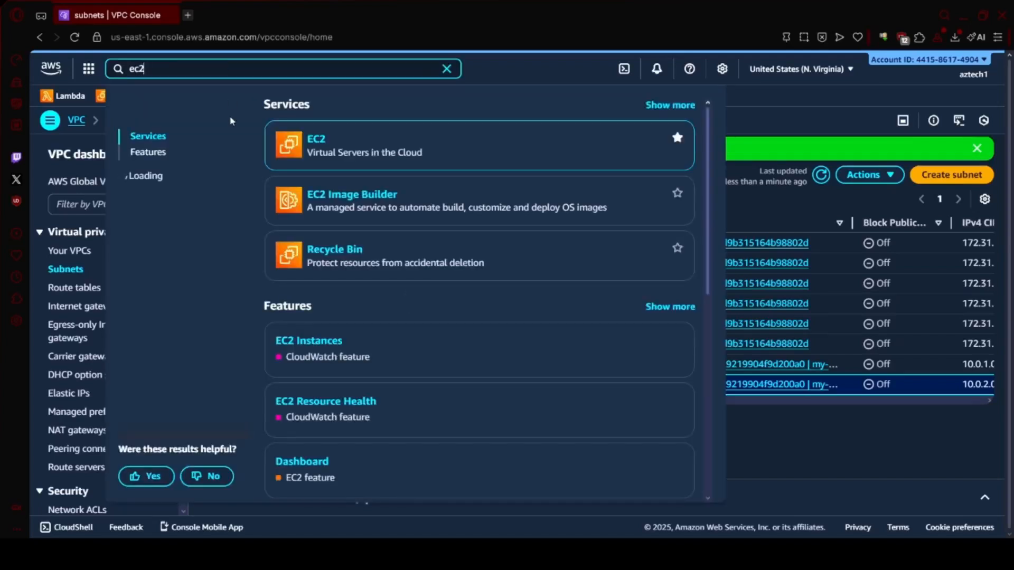
left_click(319, 141)
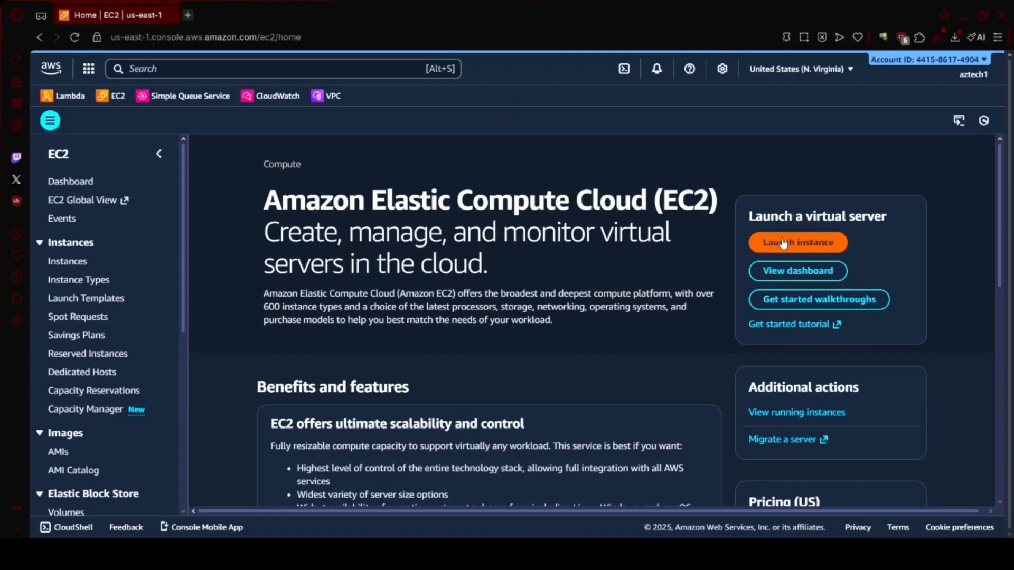
left_click(784, 243)
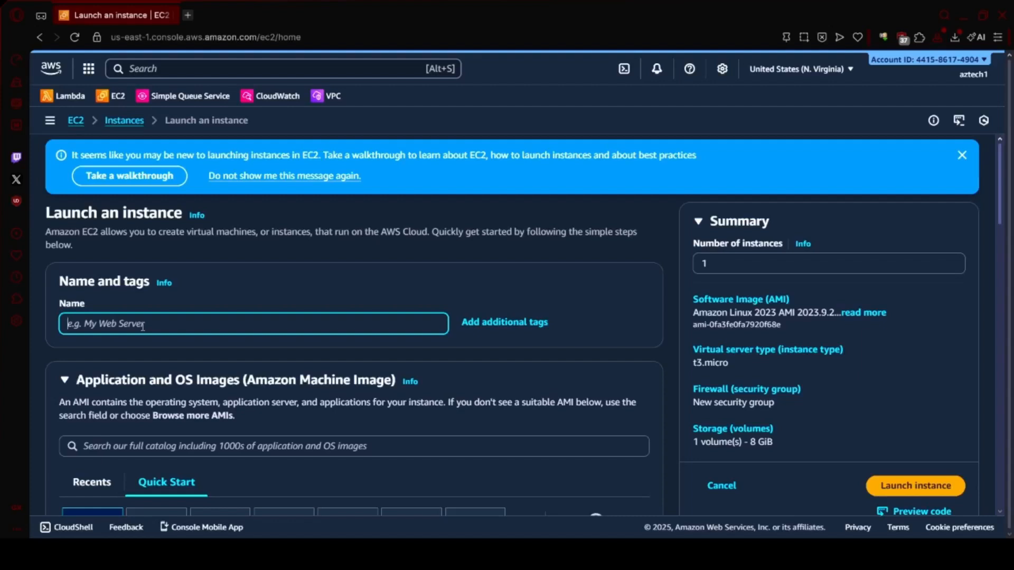
type("Webserver-1")
scroll(151, 385, "down", 3)
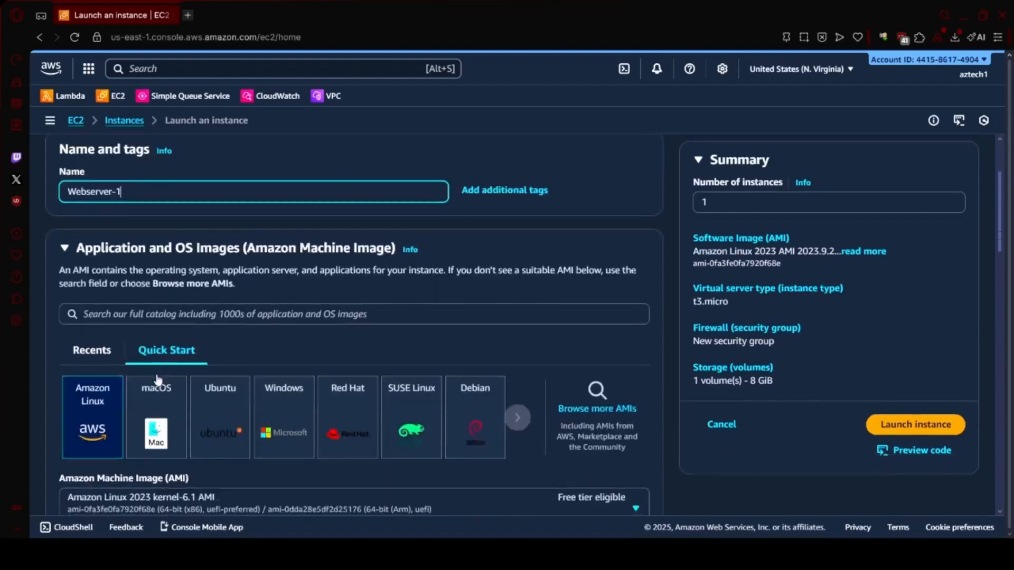
scroll(199, 369, "down", 1)
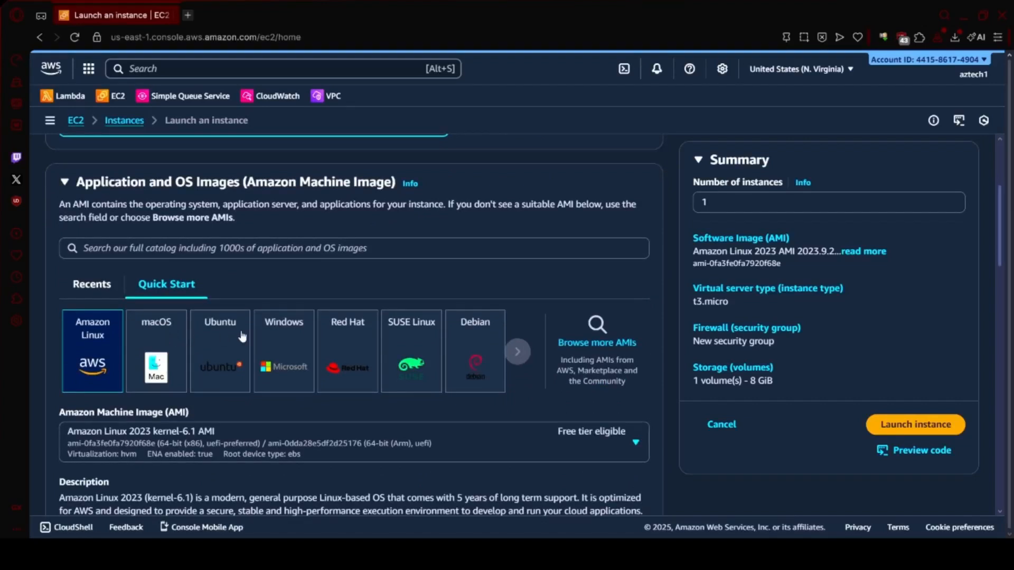
- Choose Ubuntu as the operating system image for the instance
left_click(520, 353)
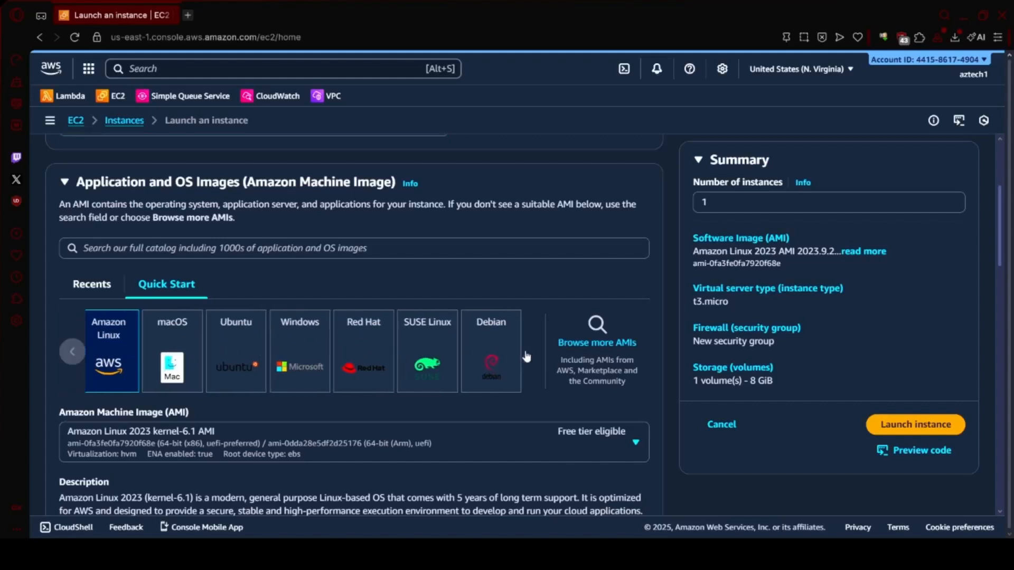
left_click(69, 355)
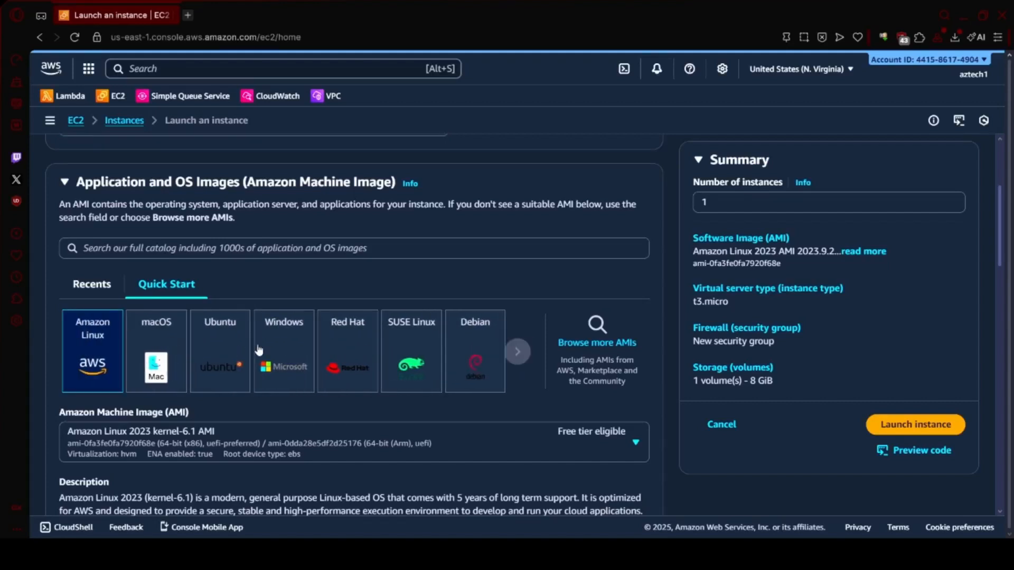
left_click(230, 372)
- Create an RSA key pair named vpc-key in .pem format for the instance login
scroll(233, 351, "down", 1)
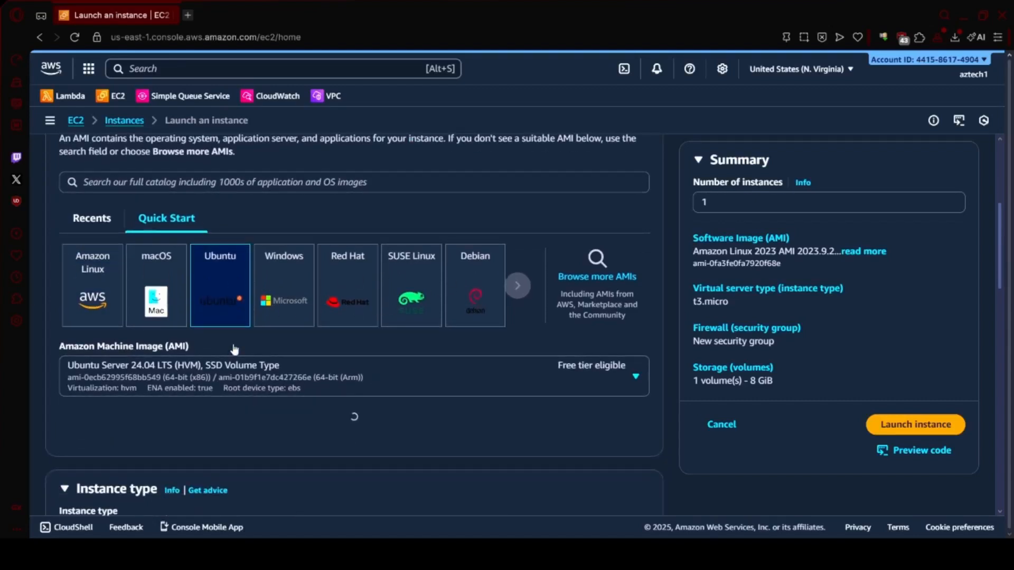
scroll(234, 350, "down", 1)
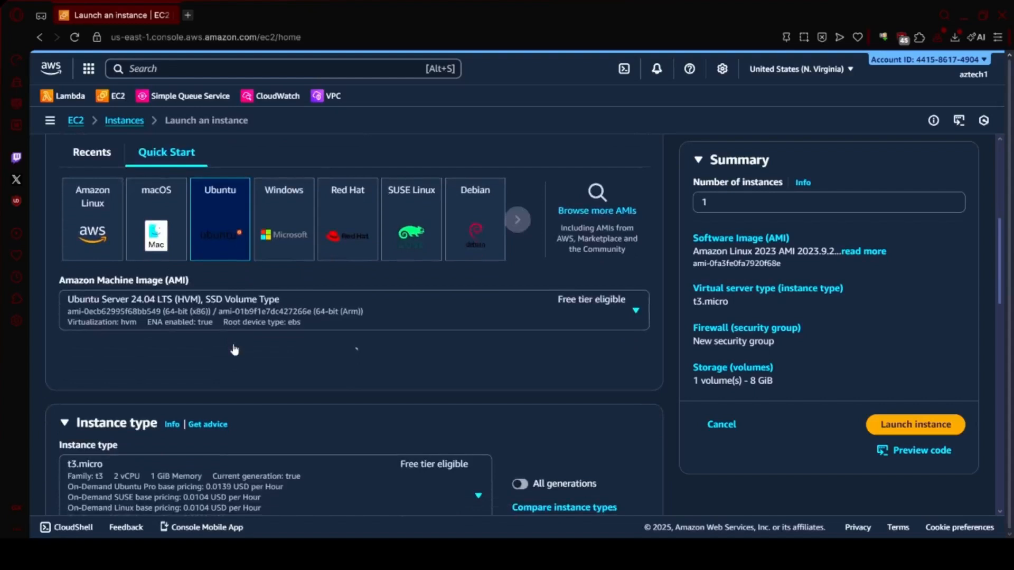
scroll(235, 350, "down", 1)
scroll(234, 349, "down", 2)
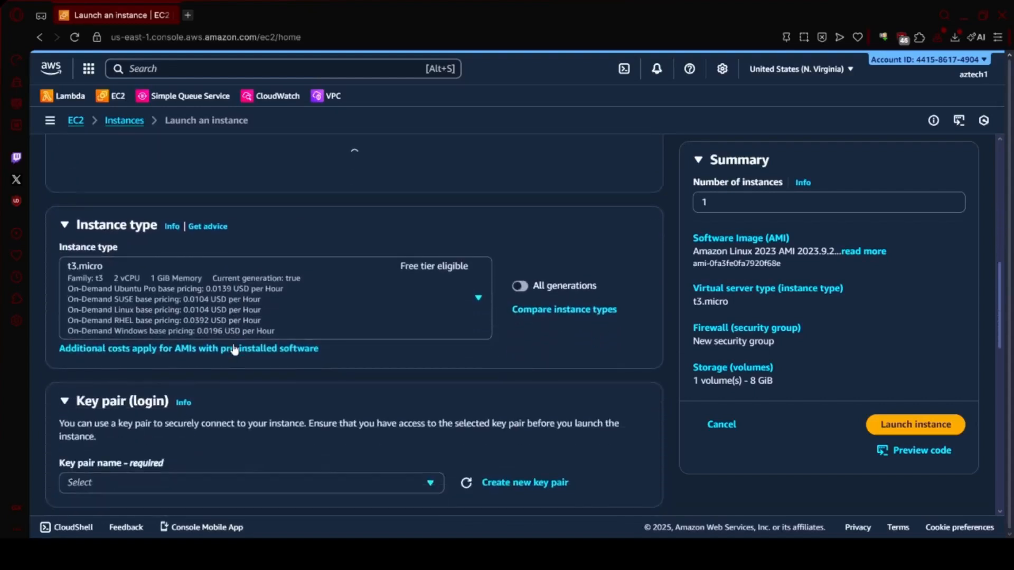
scroll(235, 351, "down", 2)
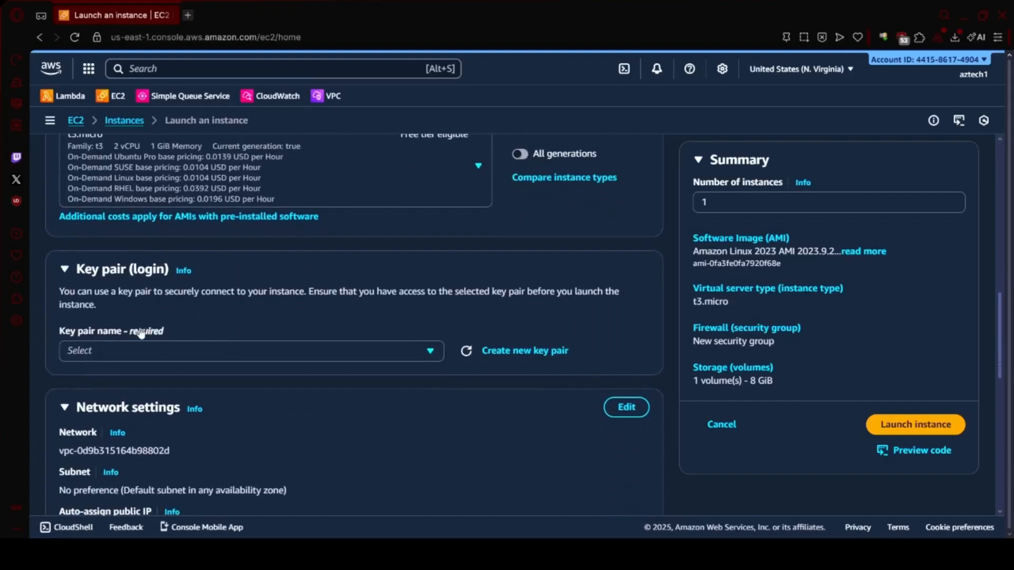
scroll(214, 322, "up", 2)
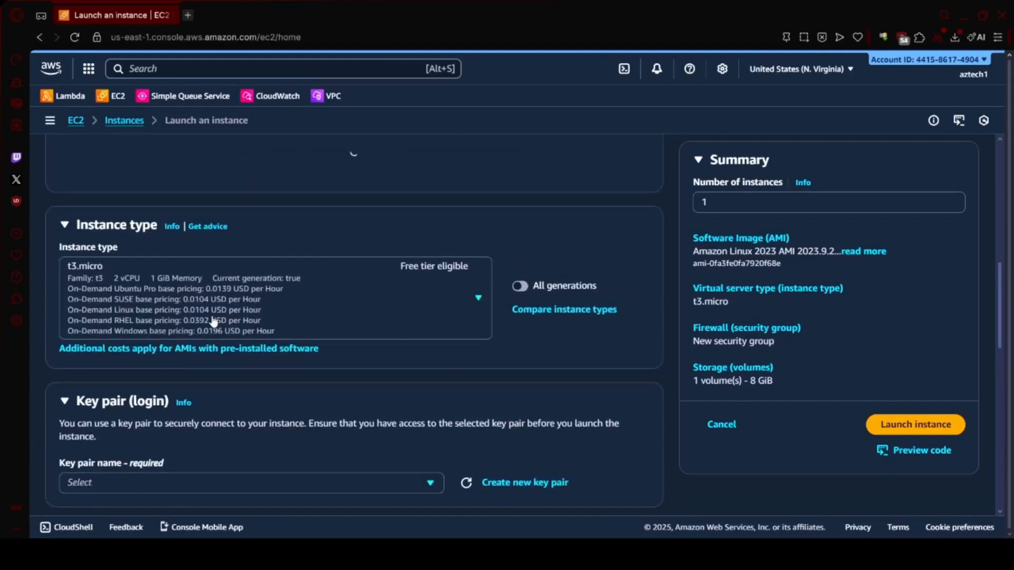
scroll(214, 322, "down", 2)
scroll(212, 318, "up", 1)
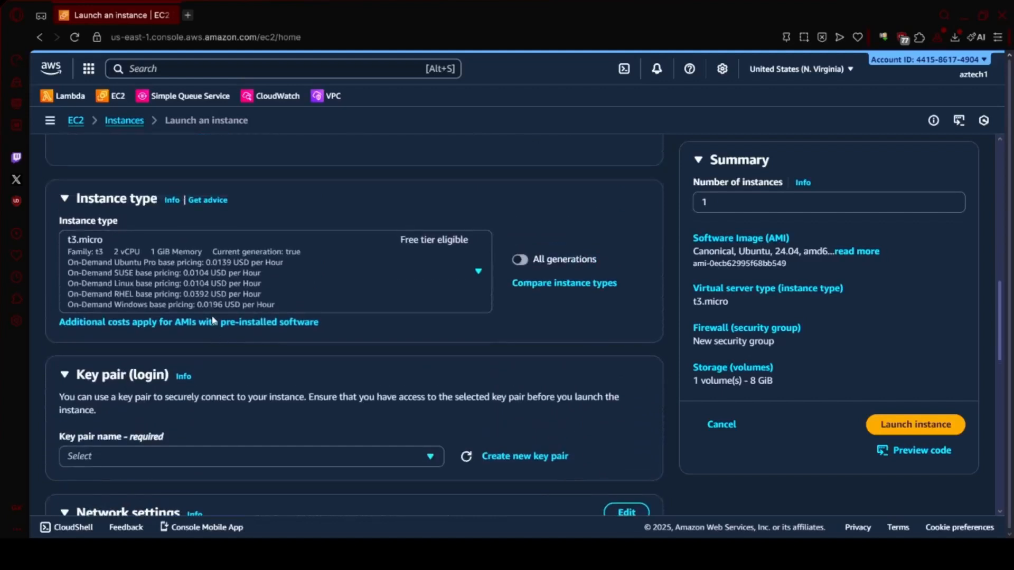
scroll(371, 347, "down", 1)
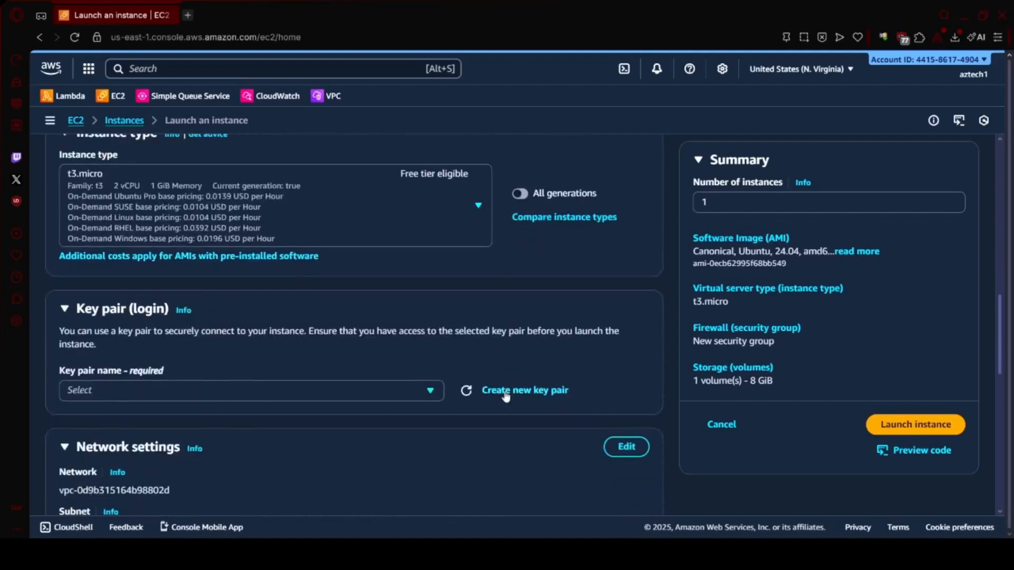
left_click(429, 393)
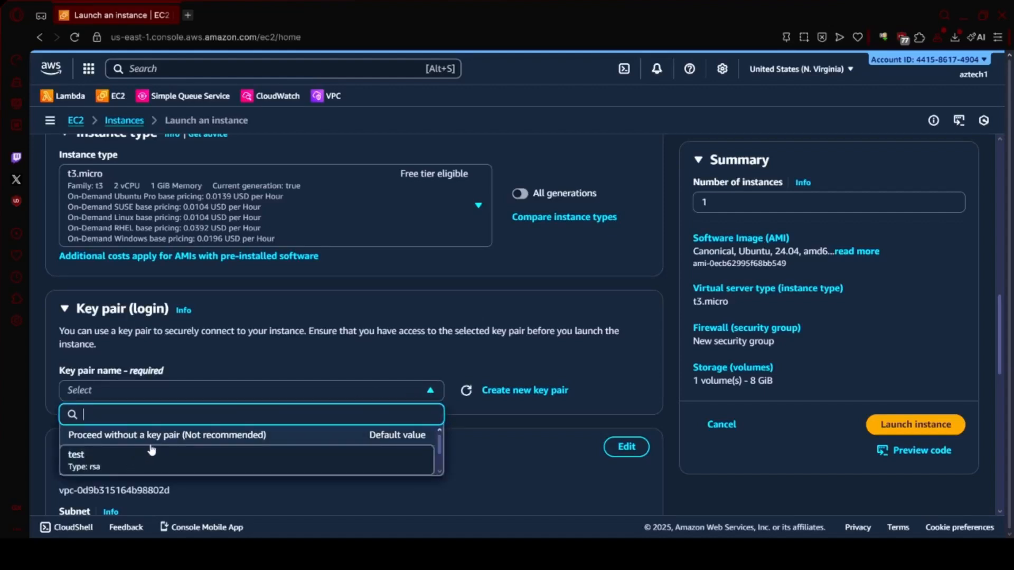
left_click(457, 373)
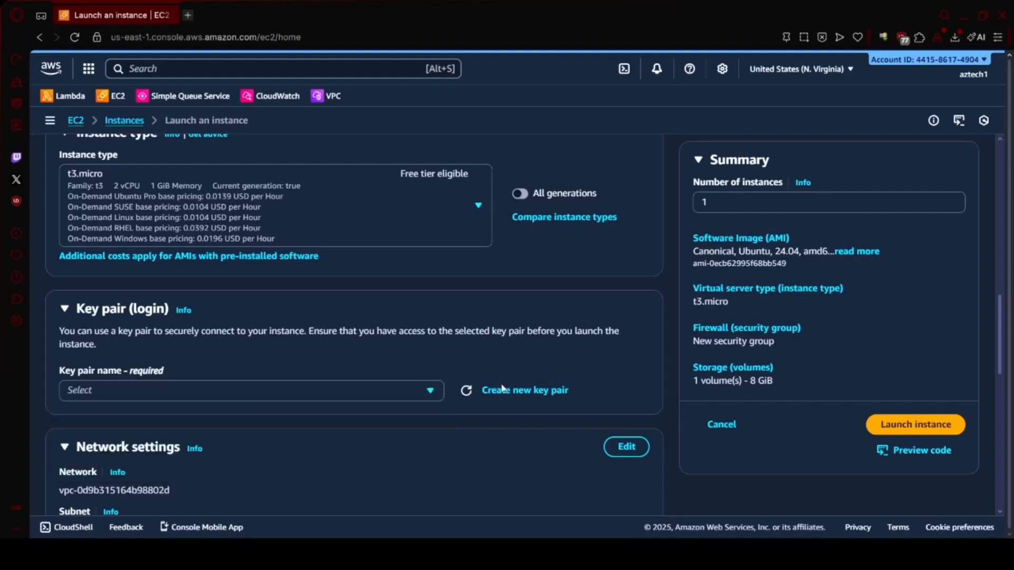
left_click(501, 391)
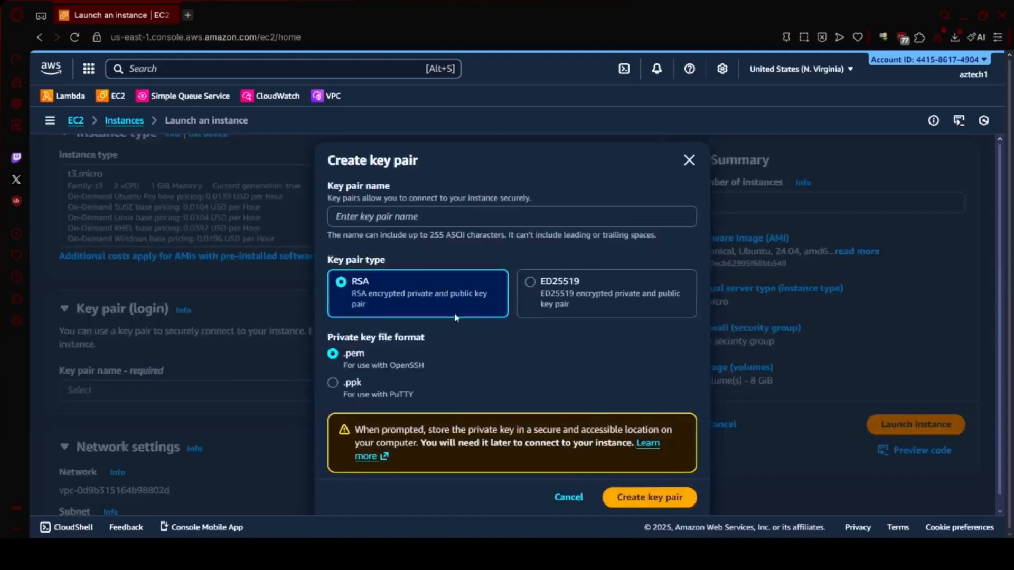
left_click(462, 219)
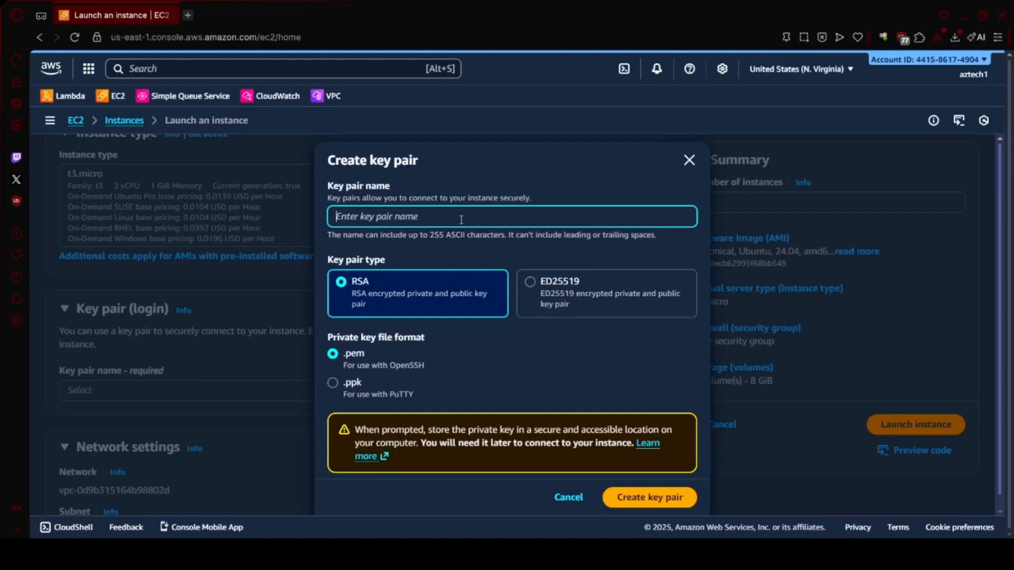
type("vpc-key")
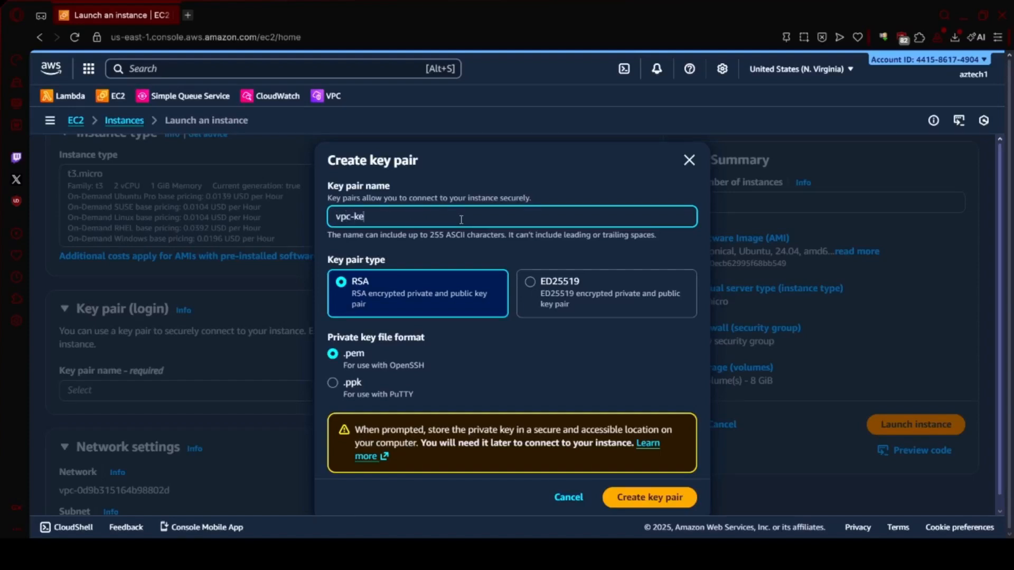
left_click(630, 499)
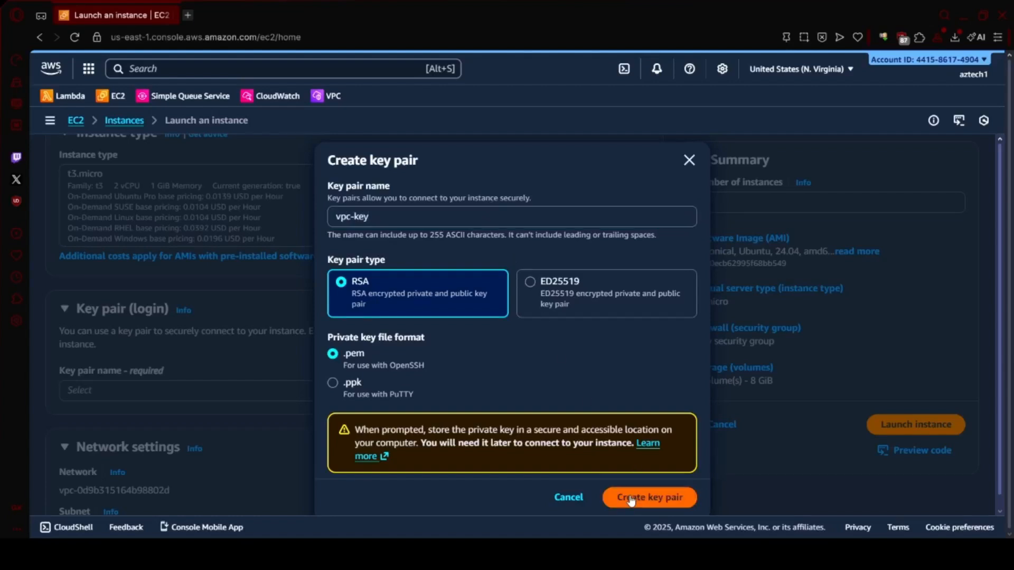
- Edit the instance's network settings to use the VPC my-first-vpc with public-subnet
scroll(346, 292, "down", 5)
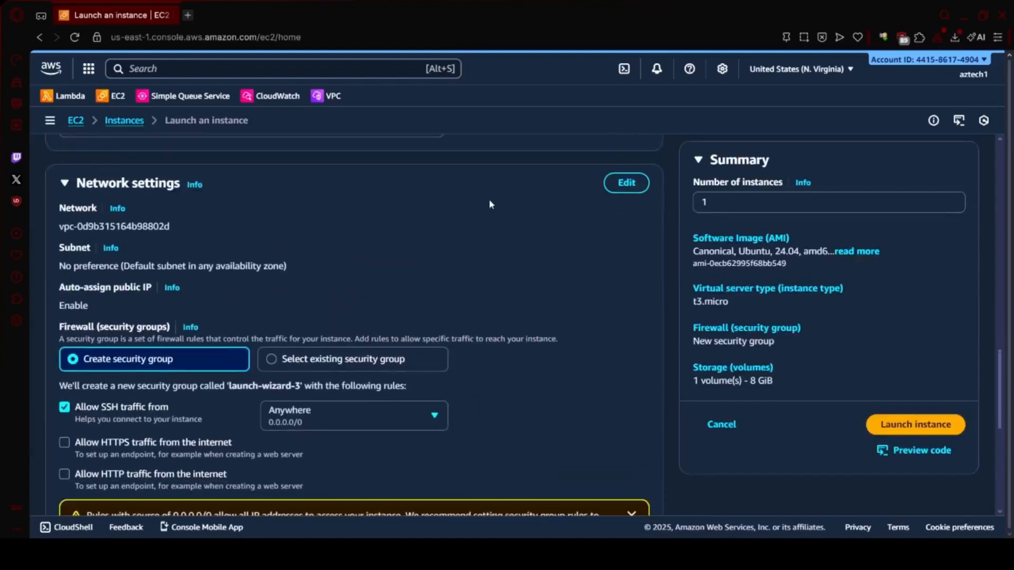
left_click(627, 184)
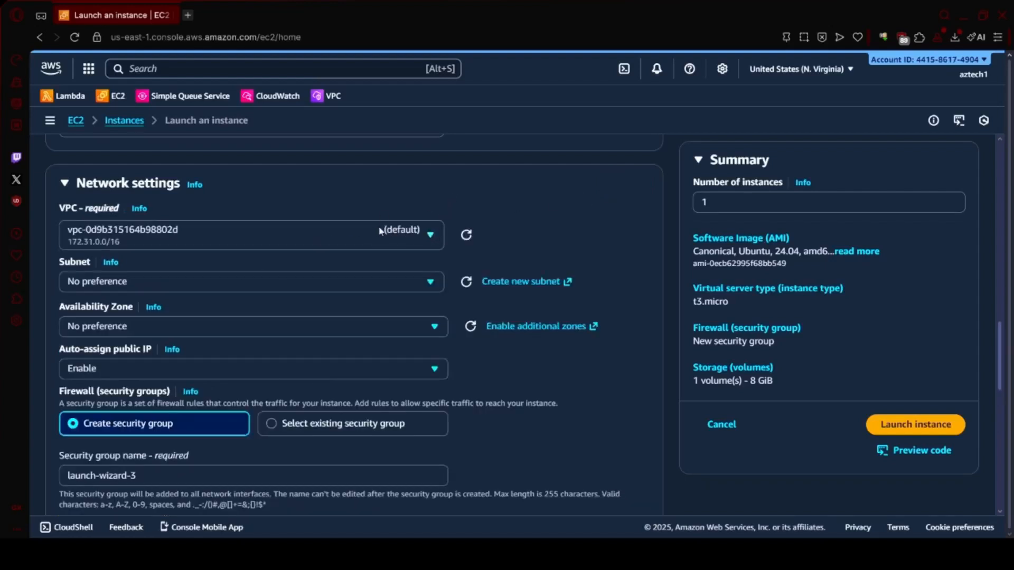
left_click(400, 234)
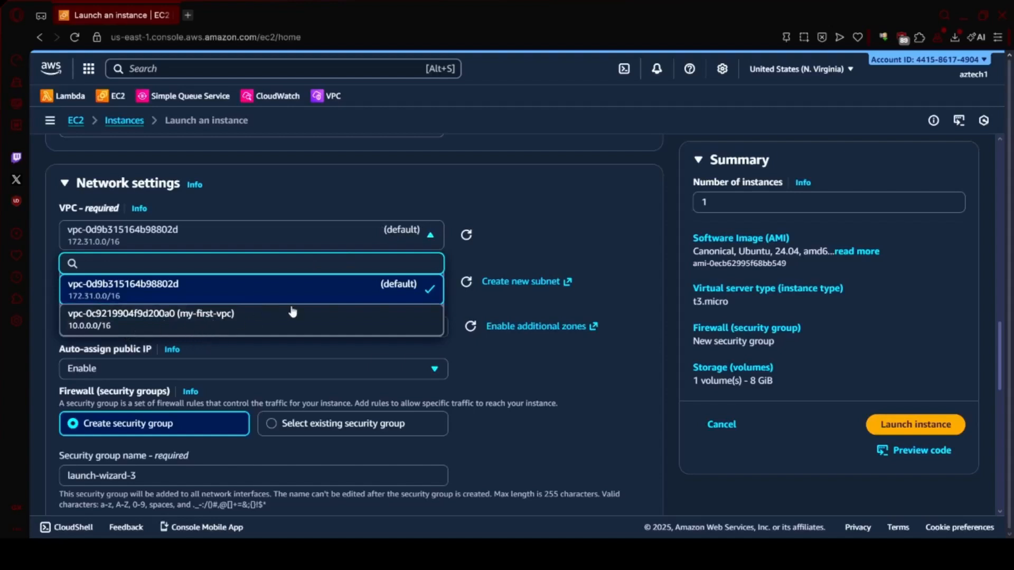
left_click(364, 313)
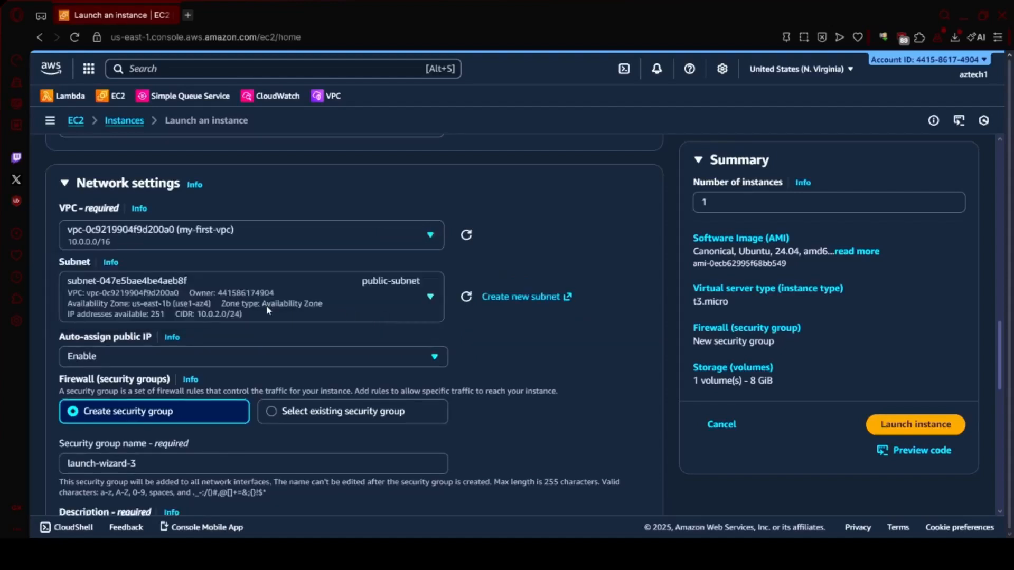
left_click(408, 298)
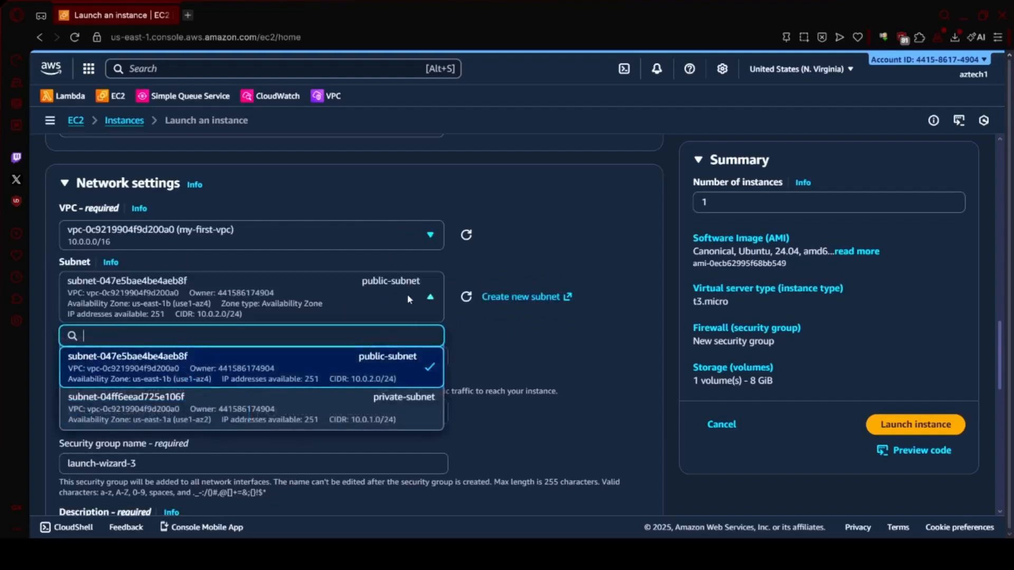
left_click(408, 298)
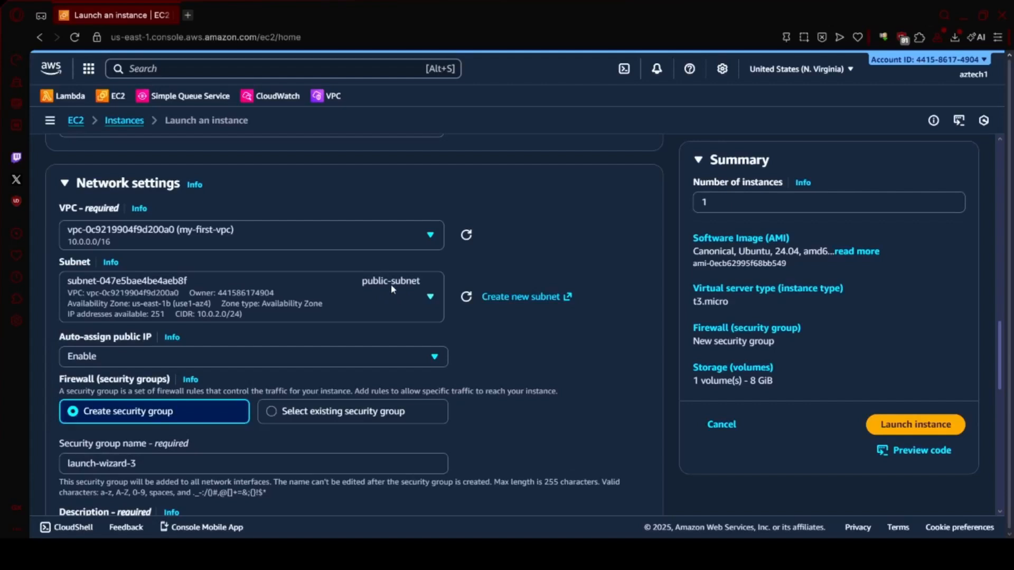
scroll(391, 284, "down", 4)
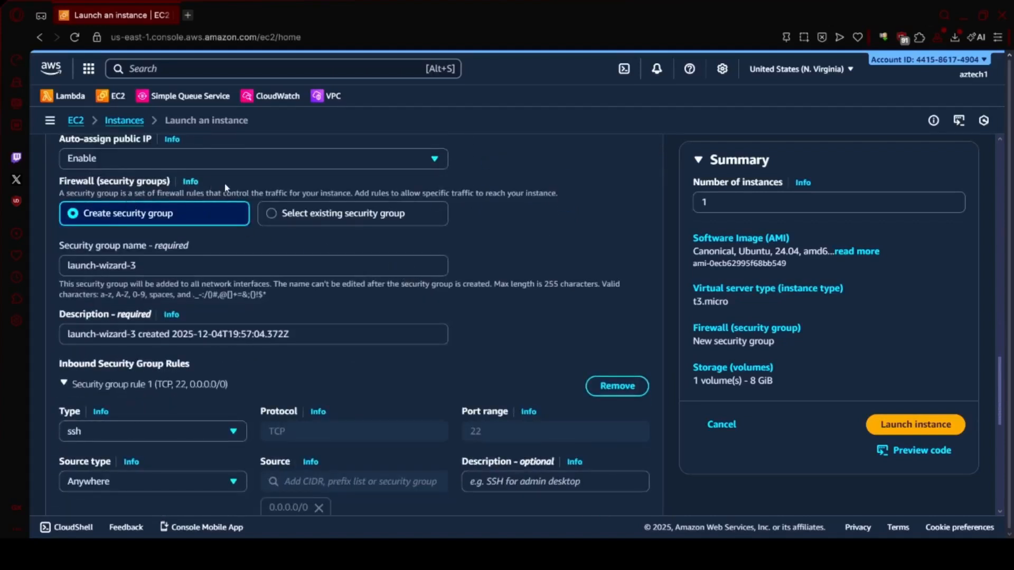
left_click(297, 214)
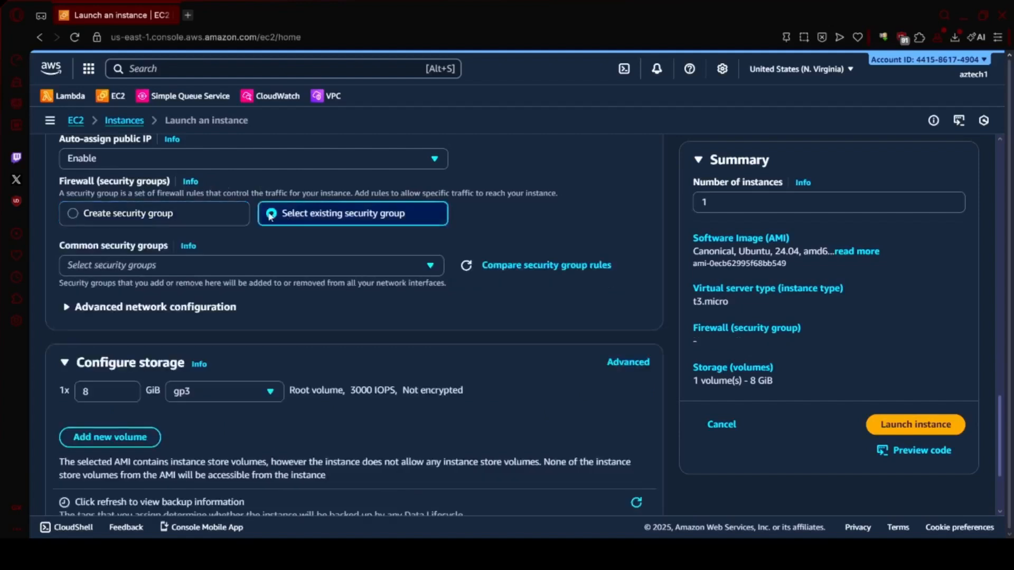
left_click(217, 267)
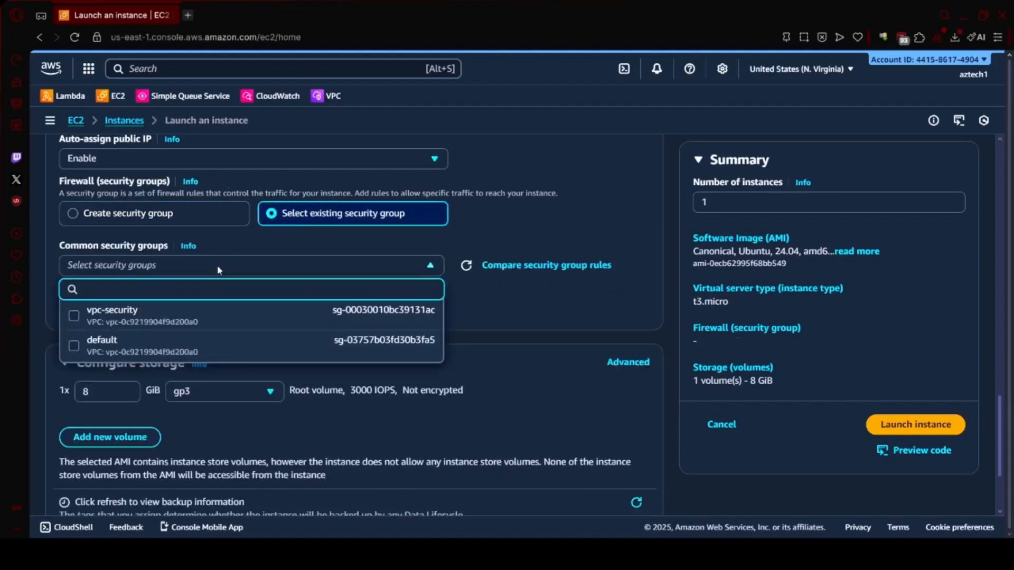
left_click(70, 216)
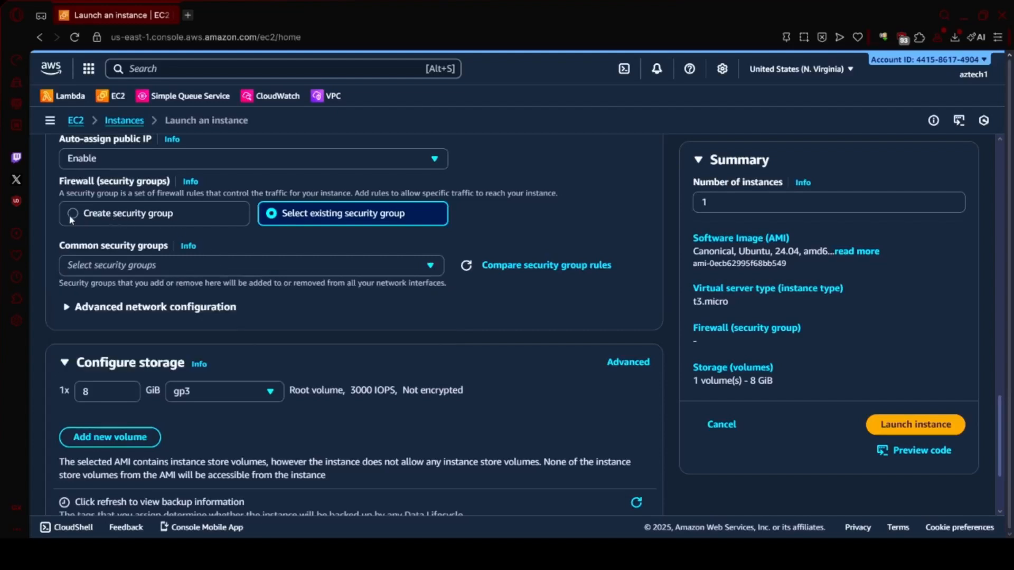
left_click(69, 214)
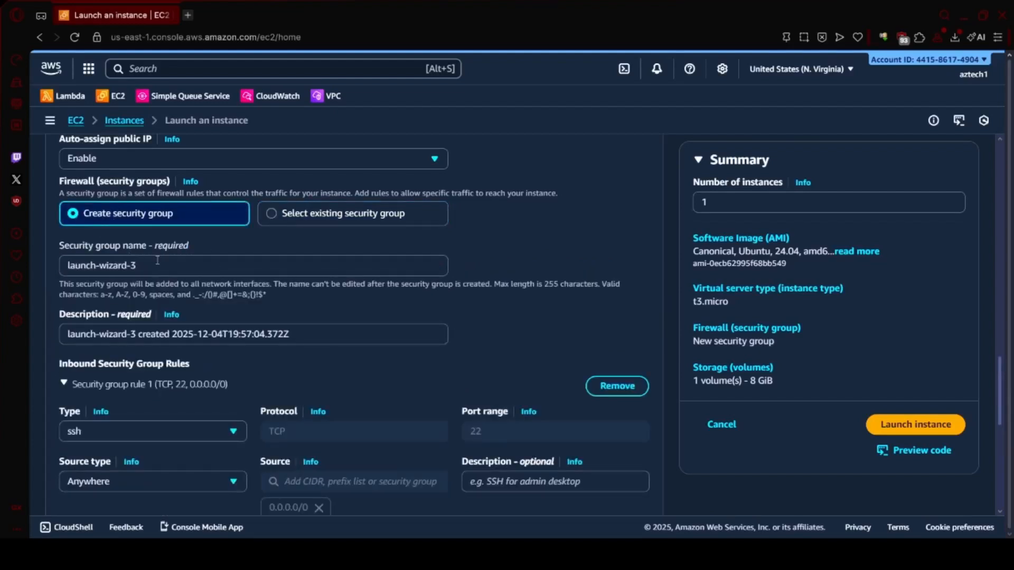
- Name the new security group security_vpc and launch the instance
left_click_drag(158, 260, 29, 261)
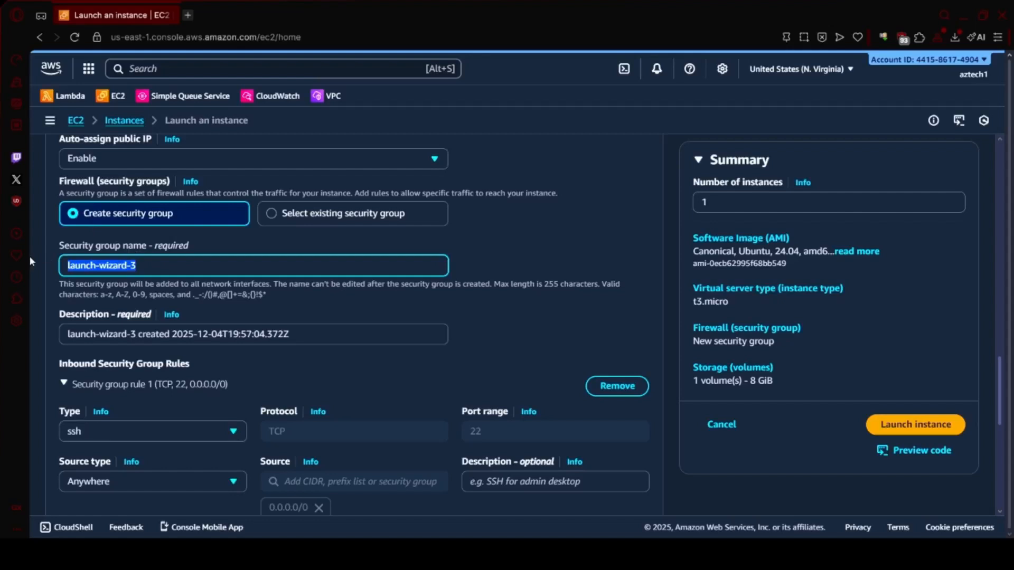
type("sec")
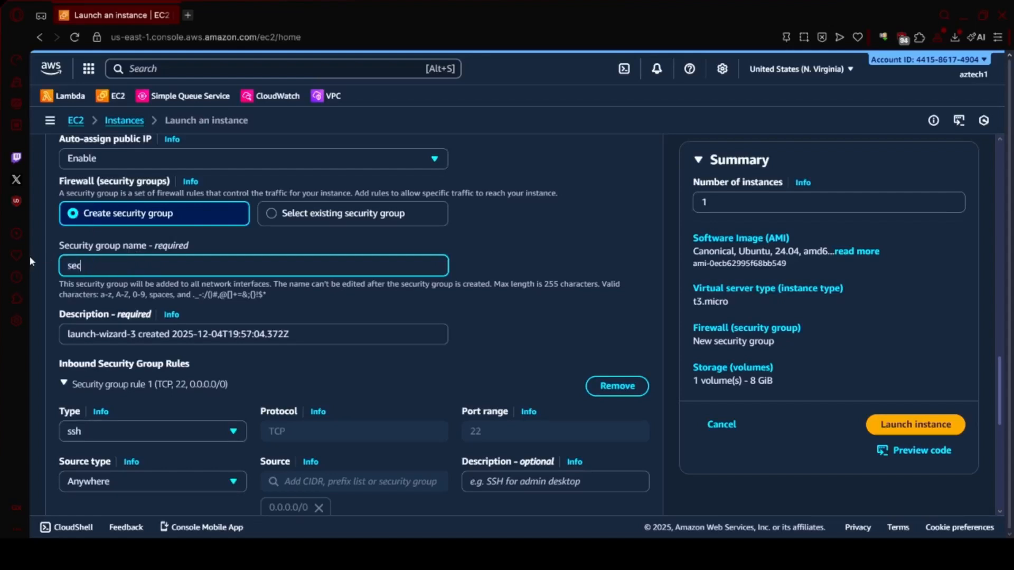
type("urity_vpc")
scroll(339, 342, "down", 1)
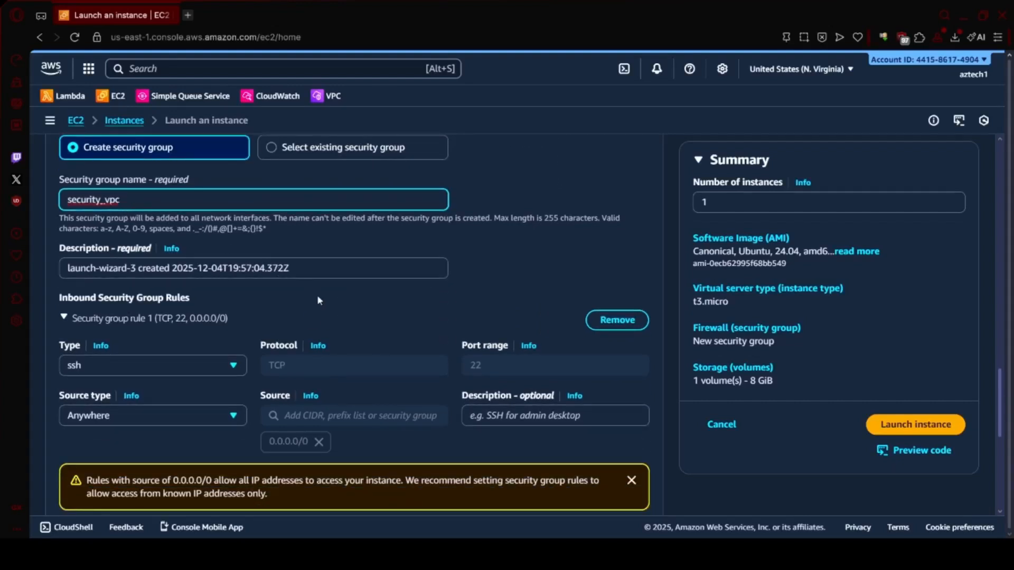
left_click(904, 426)
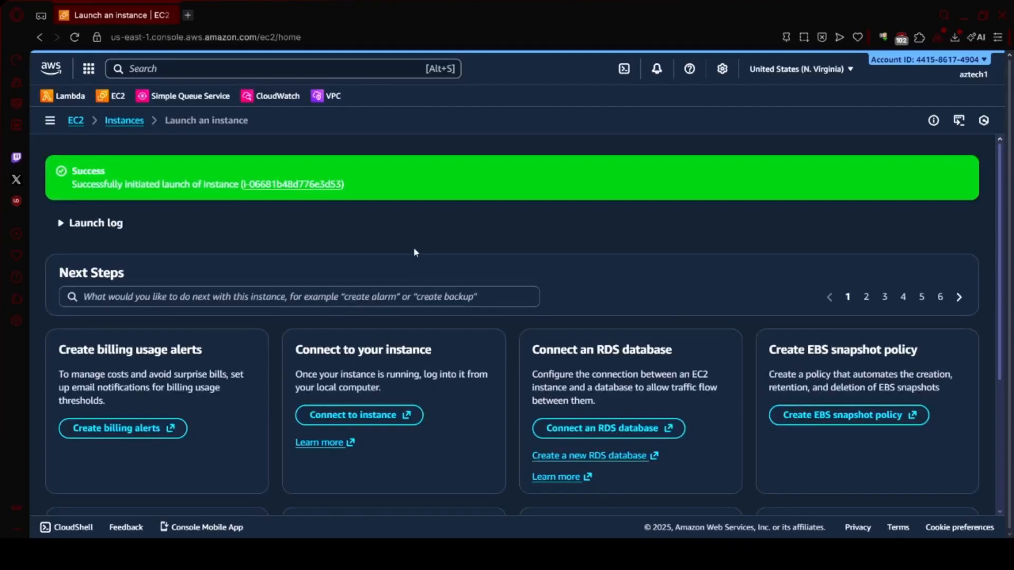
- Open the connection options for the instance Webserver-1 and view the SSH client instructions
left_click(127, 121)
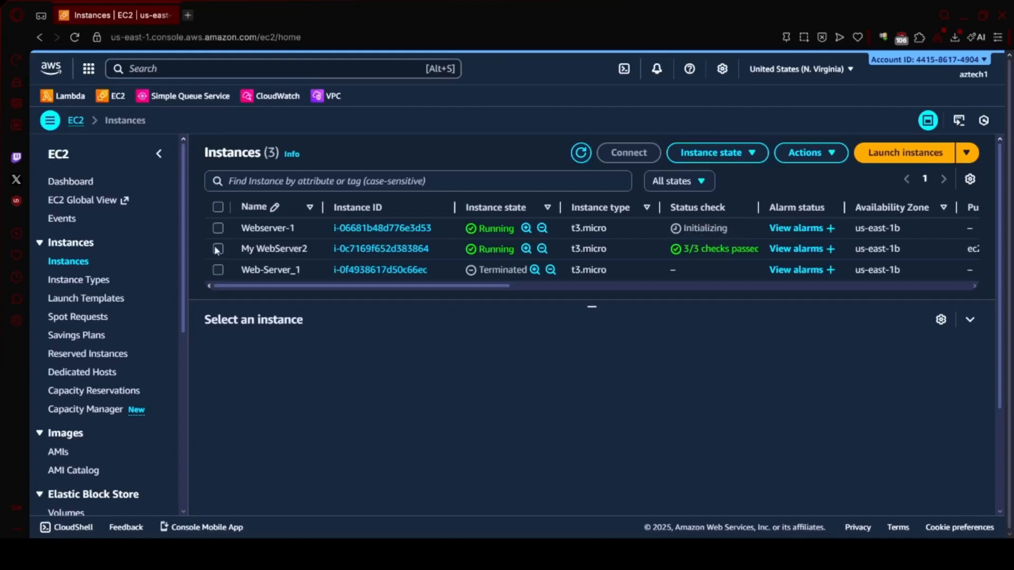
left_click(218, 229)
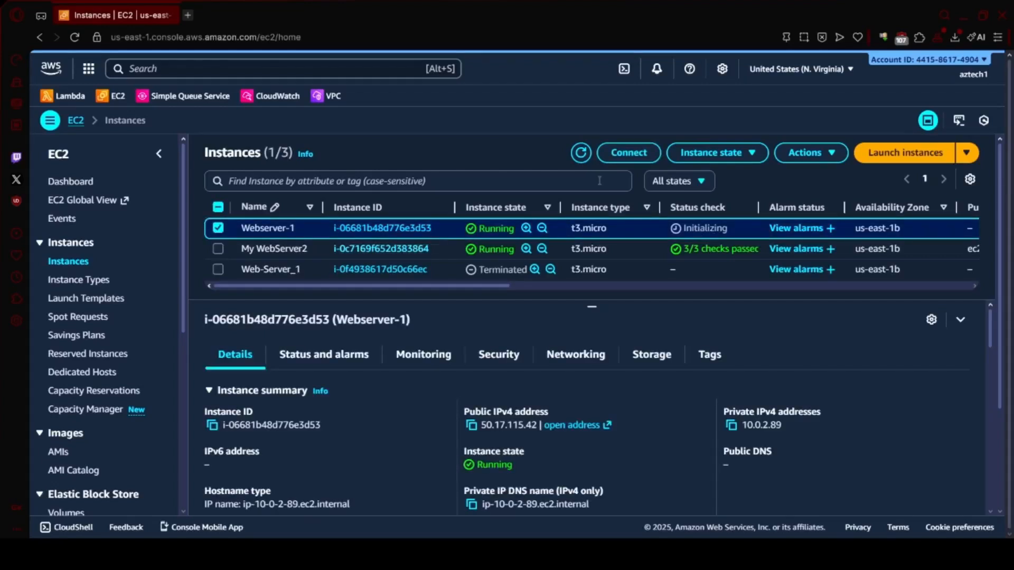
left_click(629, 152)
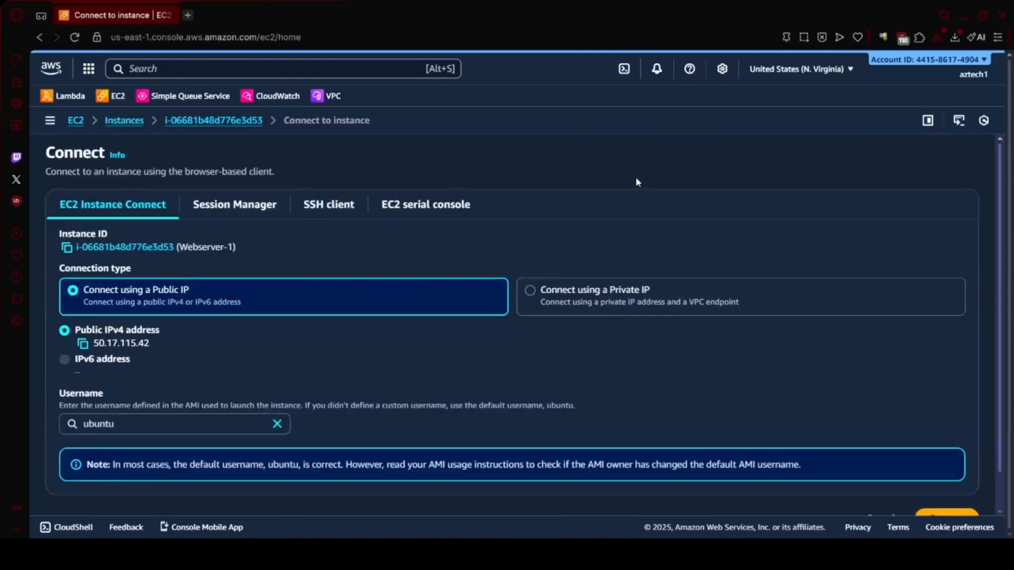
left_click(247, 208)
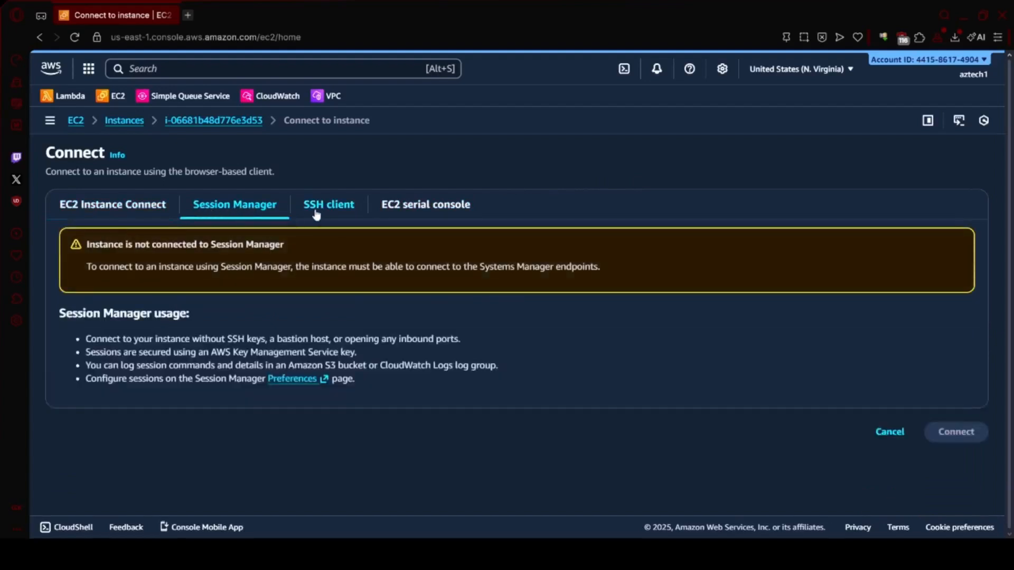
left_click(323, 210)
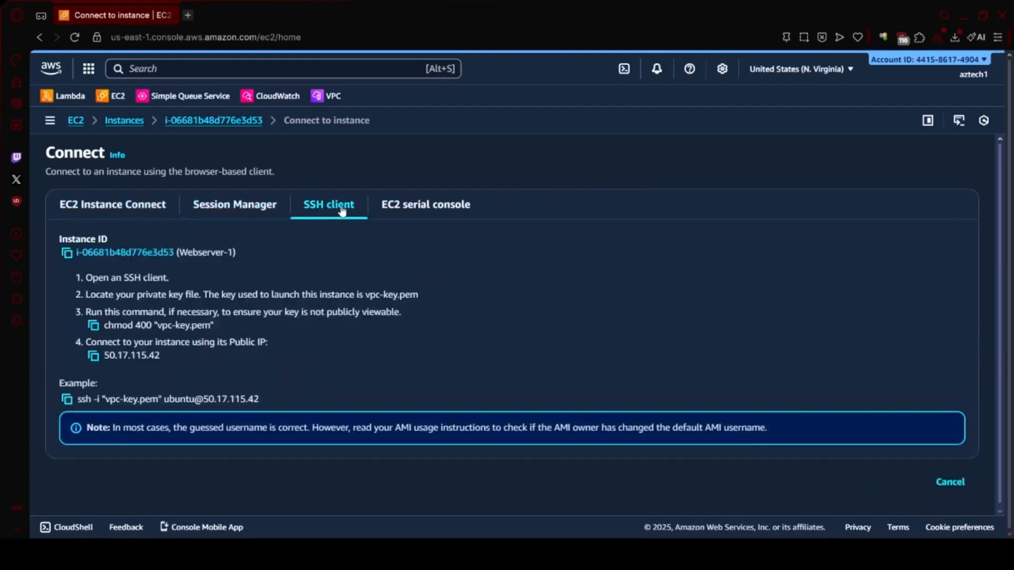
- Connect to Webserver-1 through EC2 Instance Connect using its public IPv4 address and the username ubuntu
left_click(430, 205)
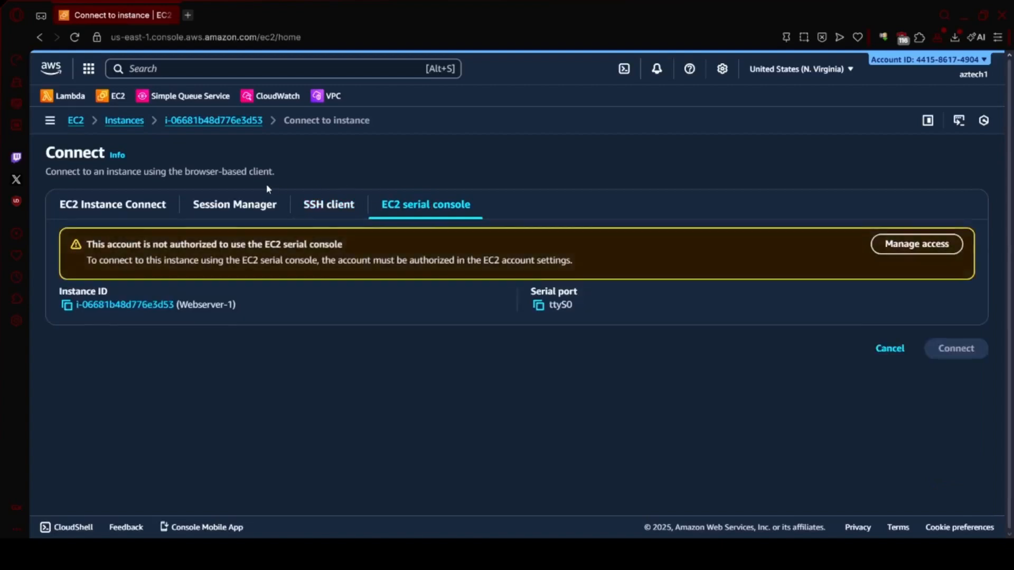
left_click(95, 204)
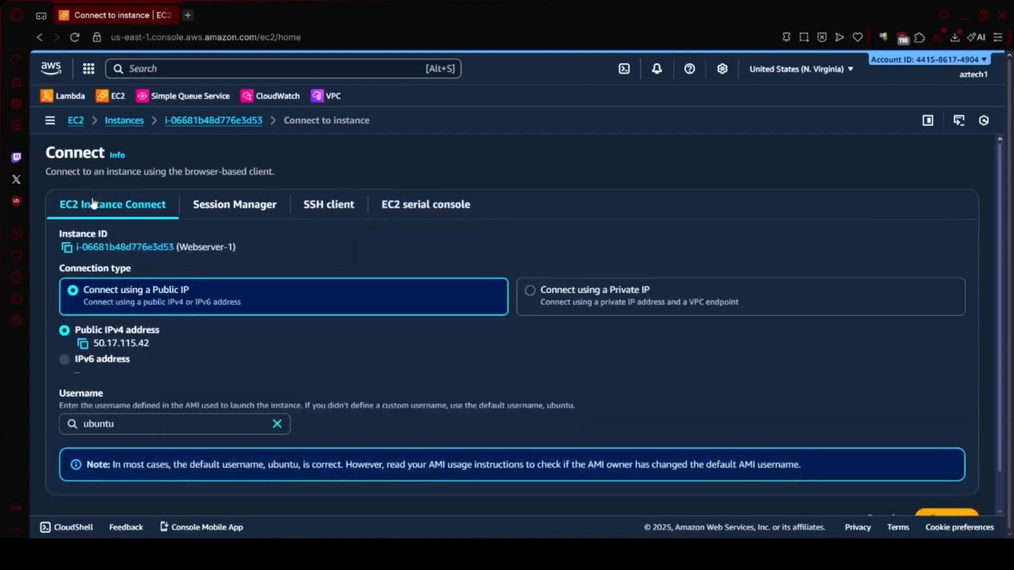
scroll(272, 297, "down", 2)
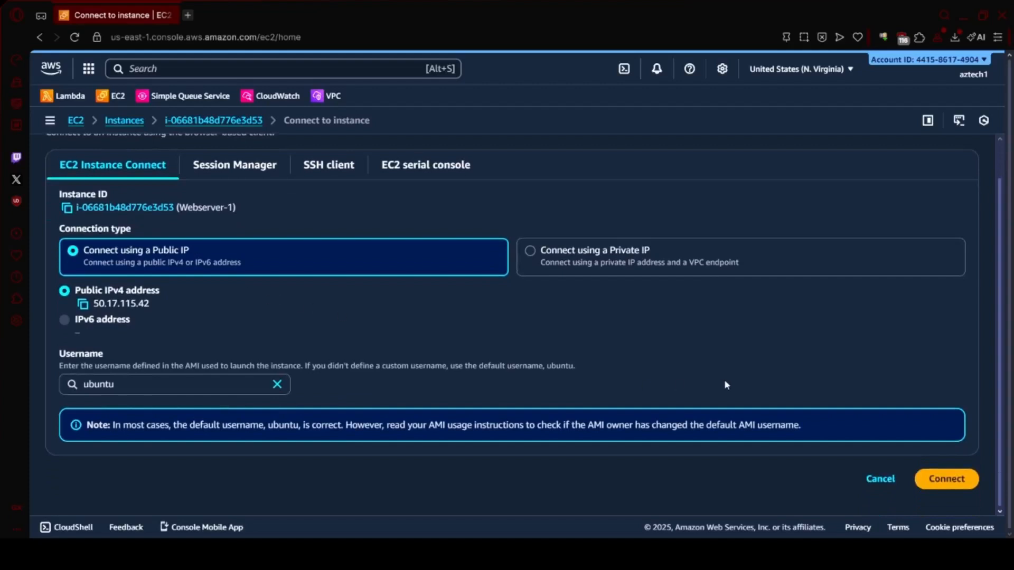
left_click(942, 478)
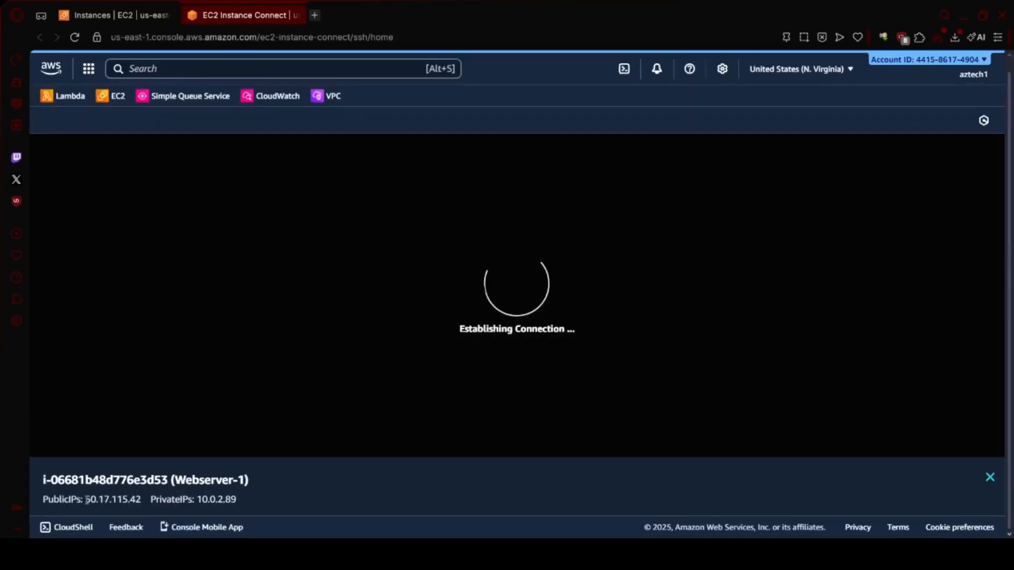
left_click_drag(86, 500, 141, 498)
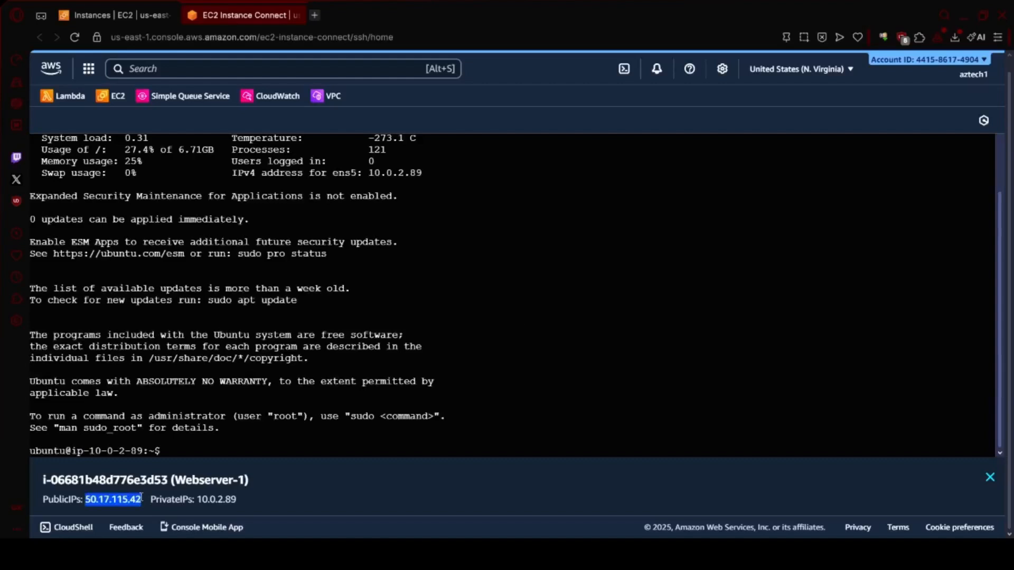
- Run ls and pwd in the instance's terminal session, and review the Ubuntu welcome and system information
left_click(620, 348)
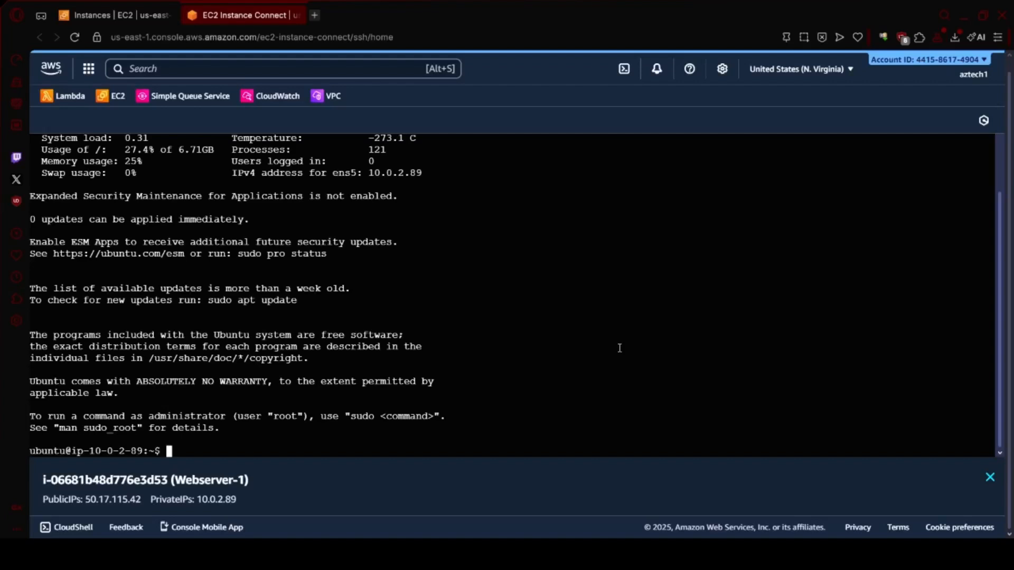
type("ls")
key("Return")
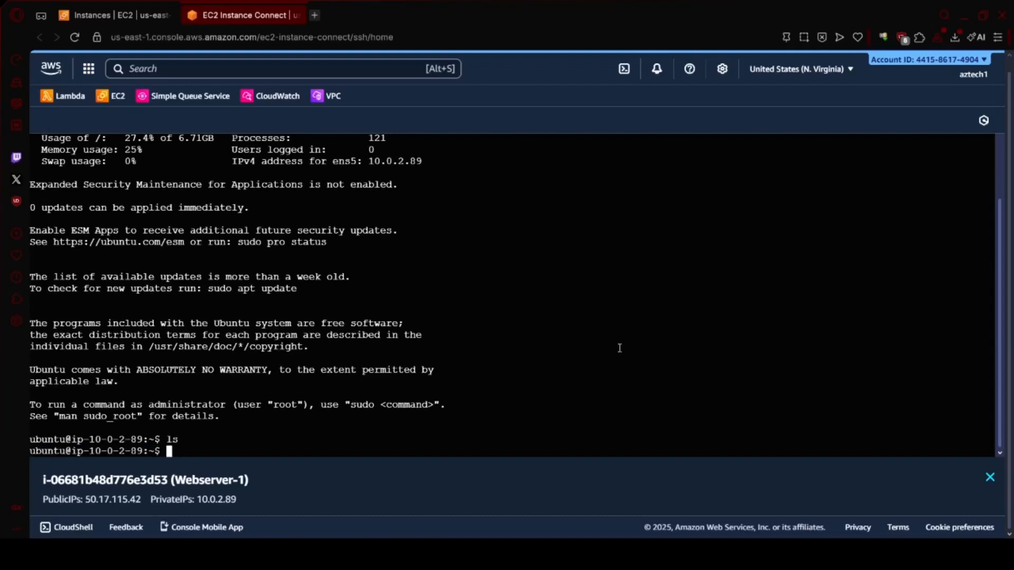
type("pwd")
key("Return")
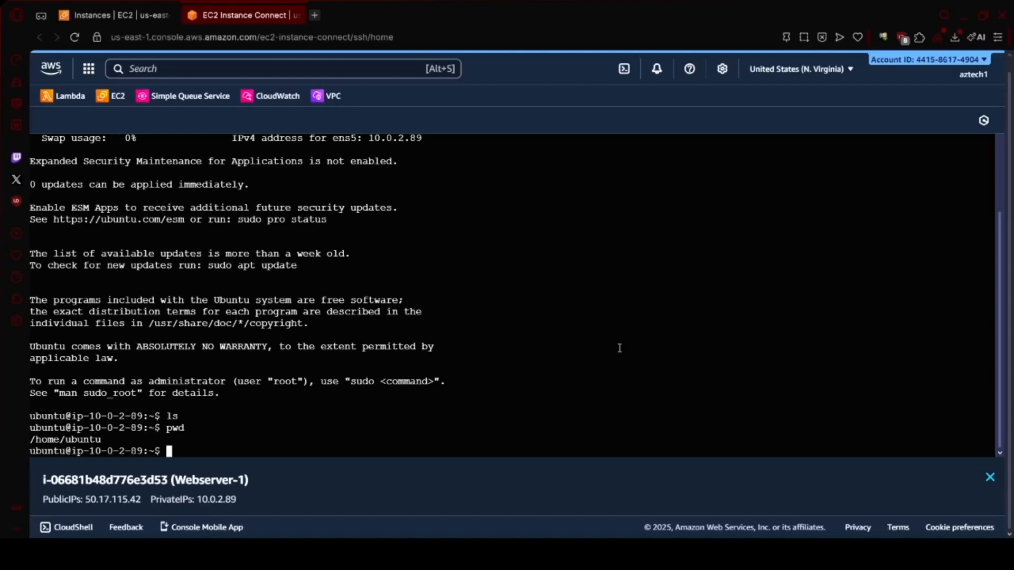
scroll(139, 278, "up", 4)
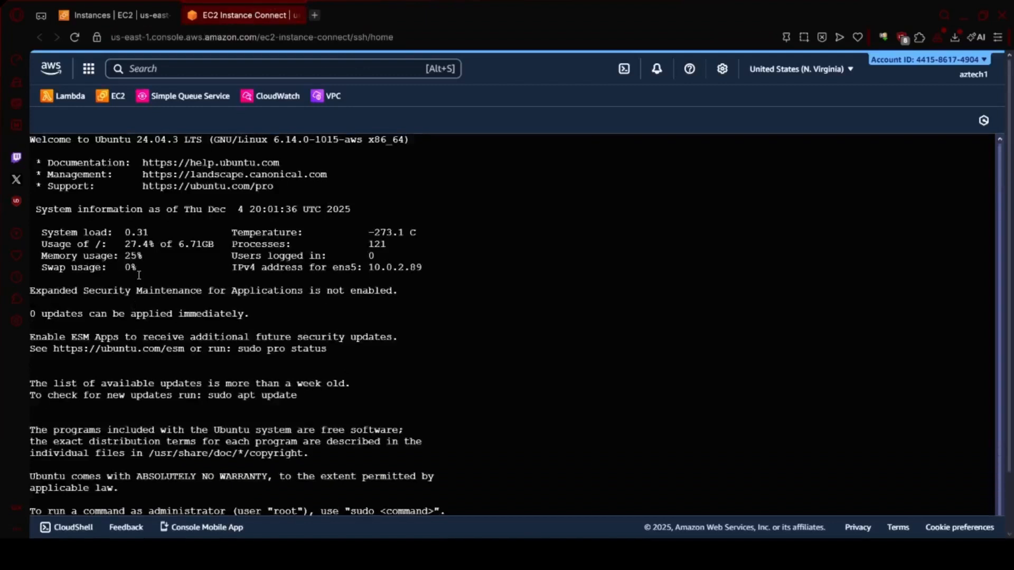